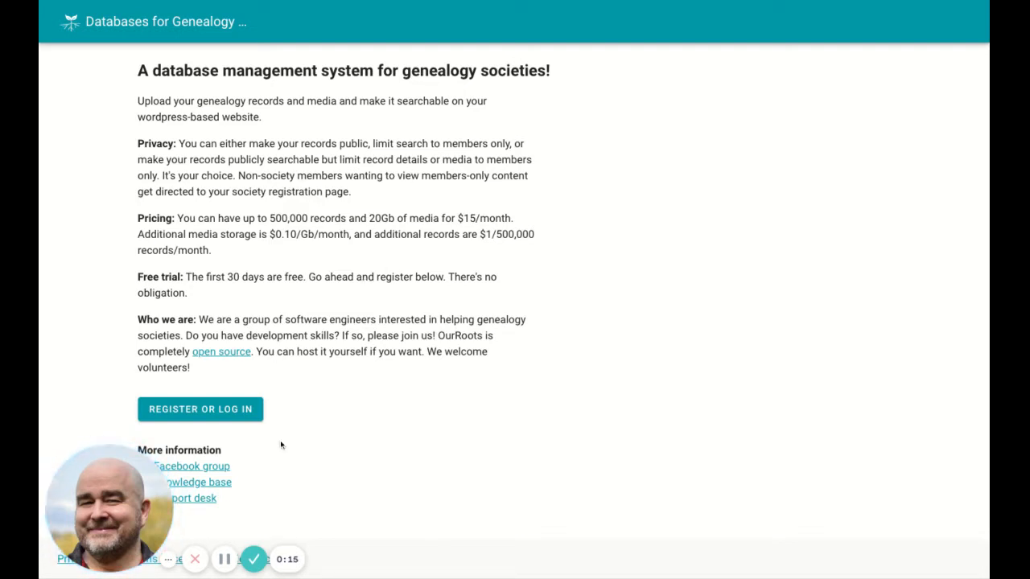
- Log in with the existing account and open the Sandbox society
{"action": "left_click", "coordinate": [199, 412]}
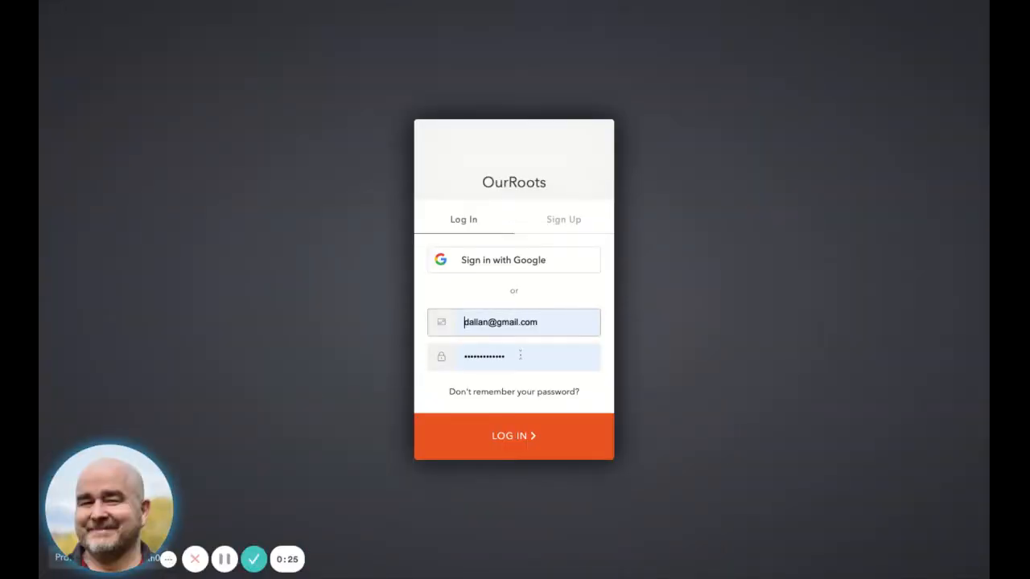
{"action": "left_click", "coordinate": [566, 221]}
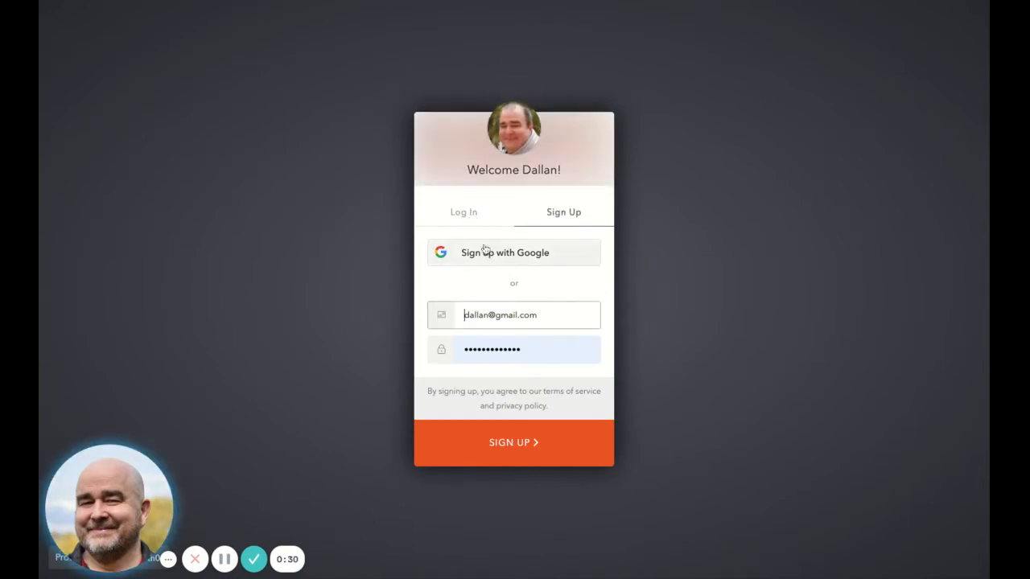
{"action": "left_click", "coordinate": [458, 212]}
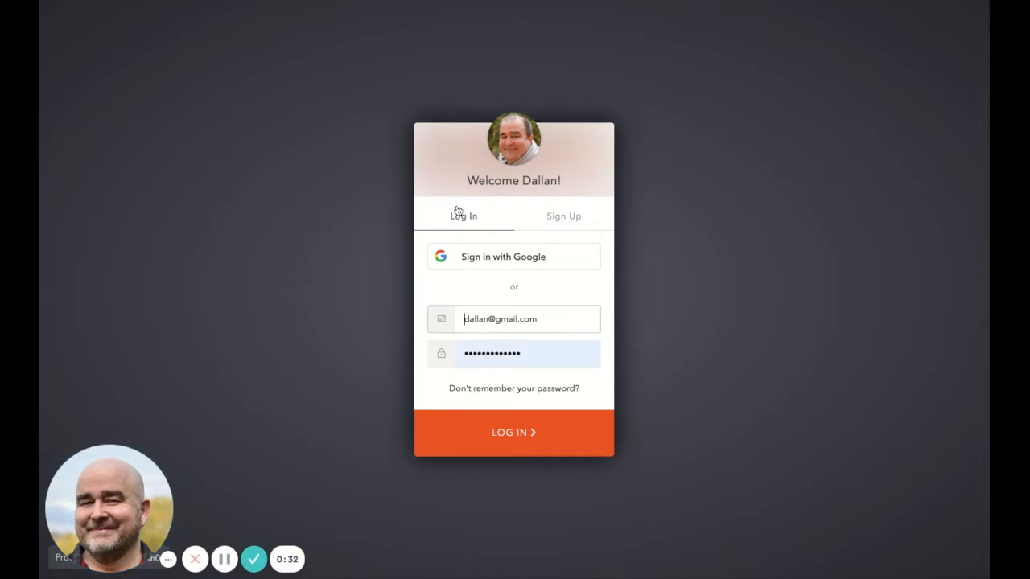
{"action": "left_click", "coordinate": [503, 437]}
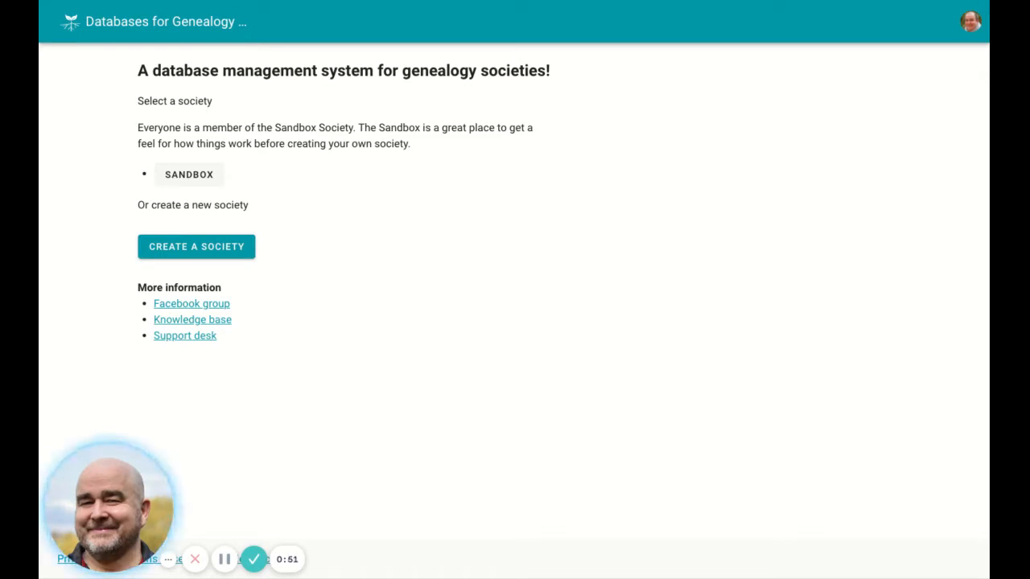
{"action": "left_click", "coordinate": [189, 174]}
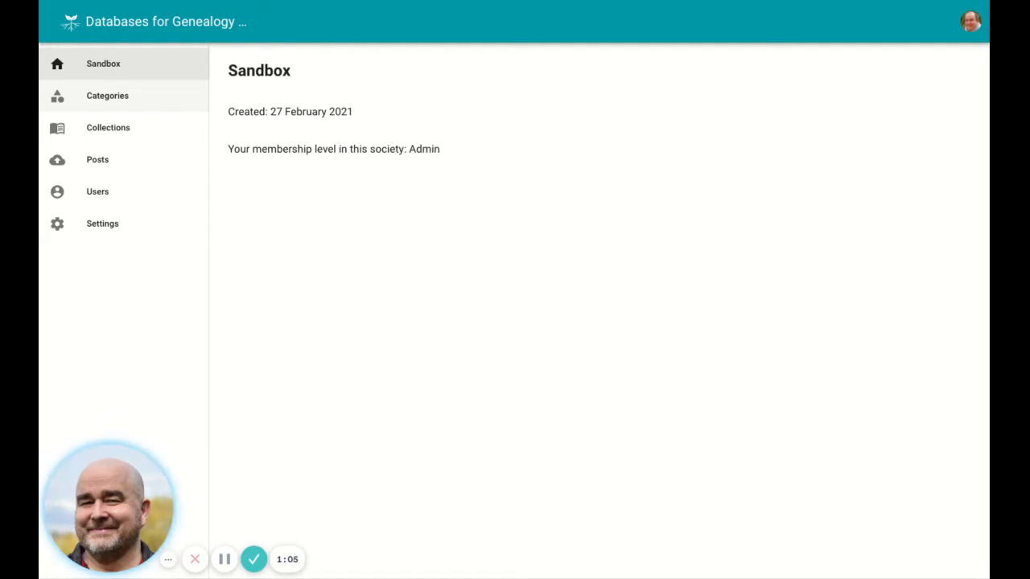
- Create and save a new category named Census in the Sandbox society
{"action": "left_click", "coordinate": [123, 96]}
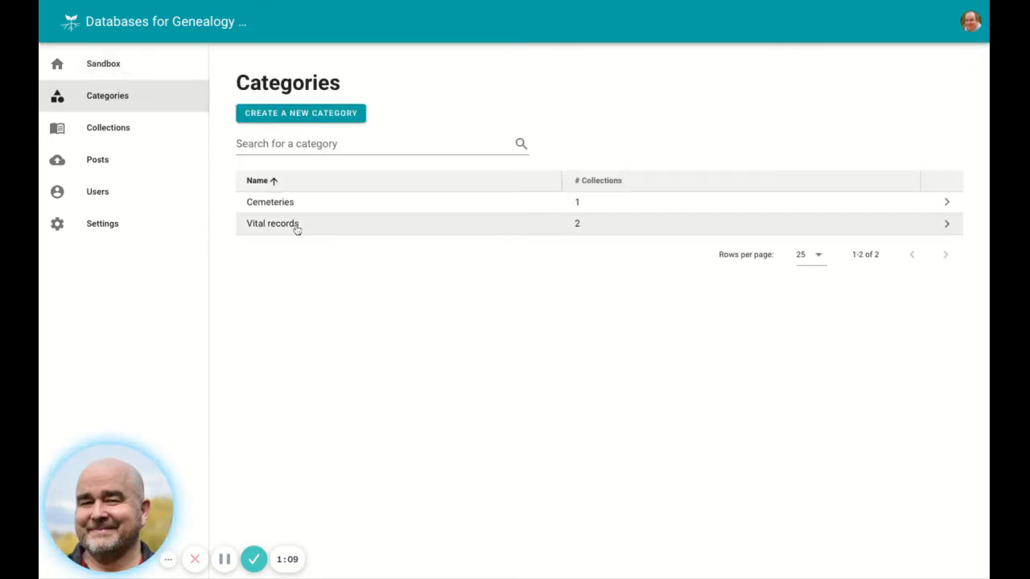
{"action": "left_click", "coordinate": [297, 114]}
{"action": "left_click", "coordinate": [293, 158]}
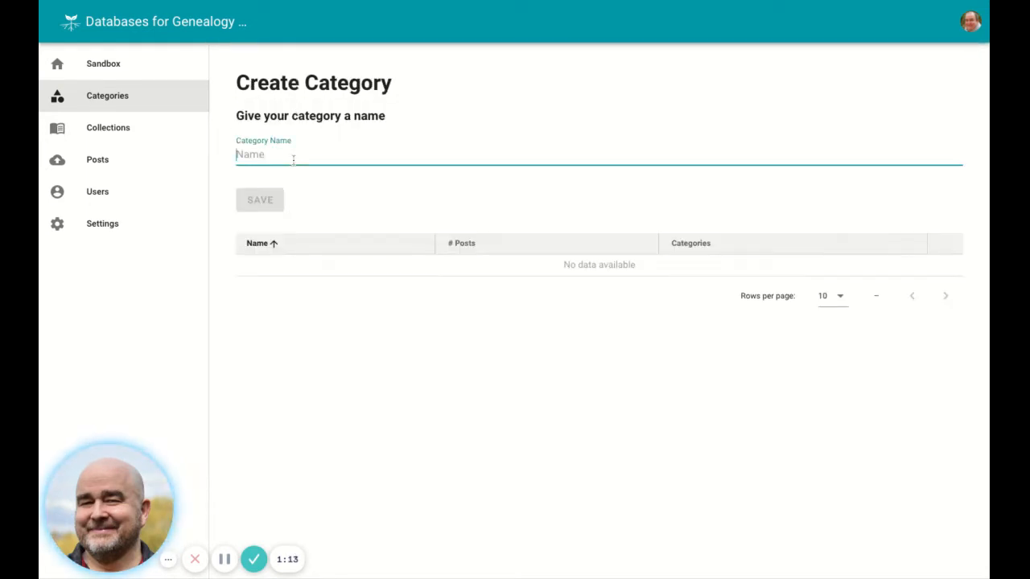
{"action": "type", "text": "Carol"}
{"action": "key", "text": "BackSpace"}
{"action": "key", "text": "BackSpace"}
{"action": "key", "text": "BackSpace"}
{"action": "key", "text": "BackSpace"}
{"action": "type", "text": "ensus"}
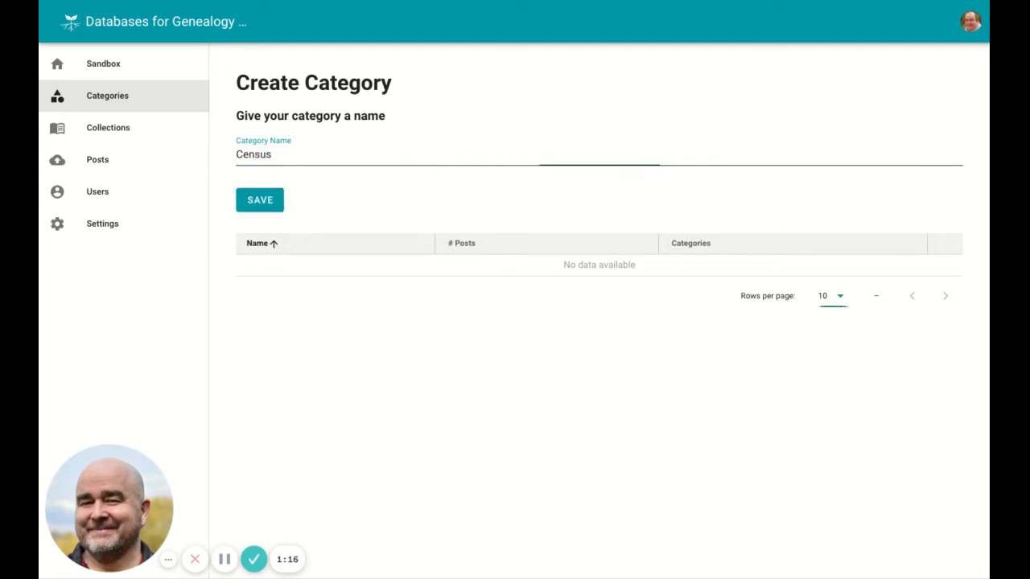
{"action": "left_click", "coordinate": [259, 200]}
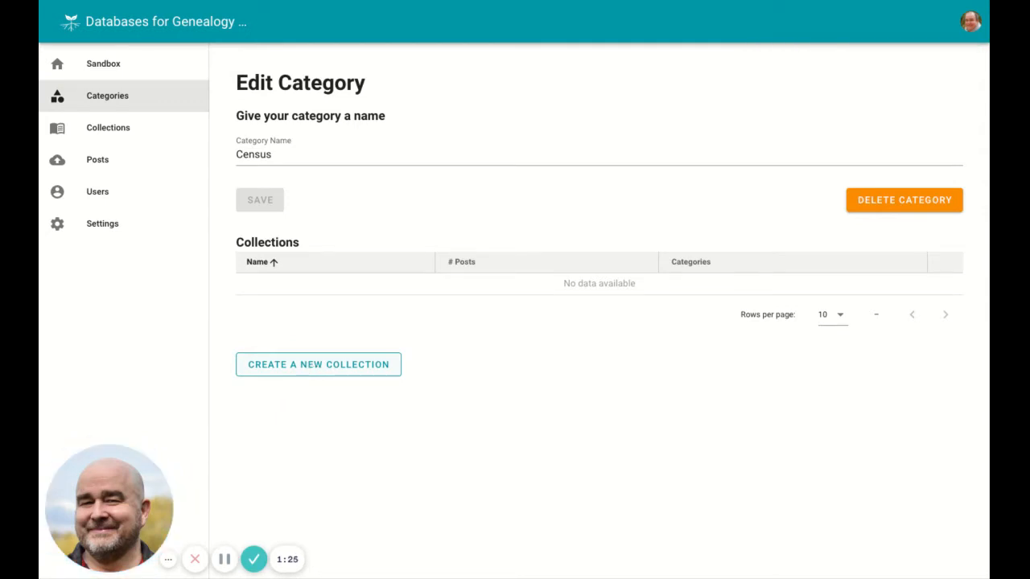
- Start a new collection named Crystal Cove Census and assign it to the Census category
{"action": "left_click", "coordinate": [319, 364]}
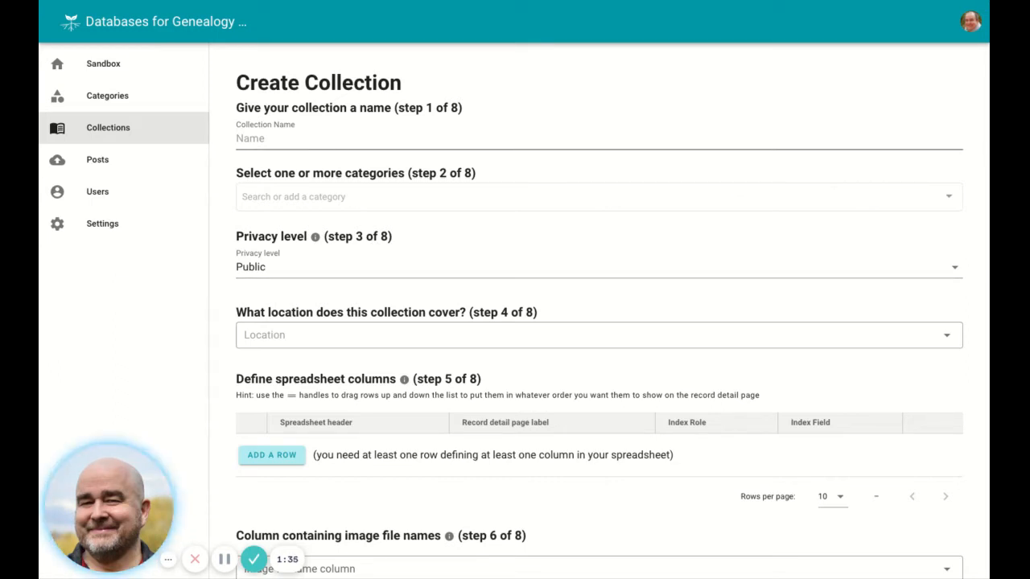
{"action": "left_click", "coordinate": [277, 138]}
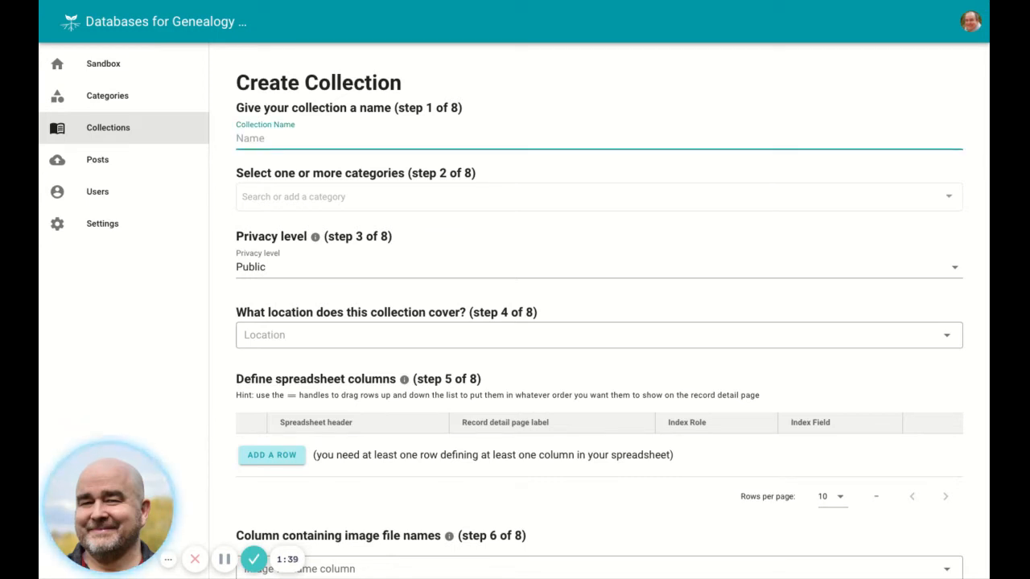
{"action": "type", "text": "Cry"}
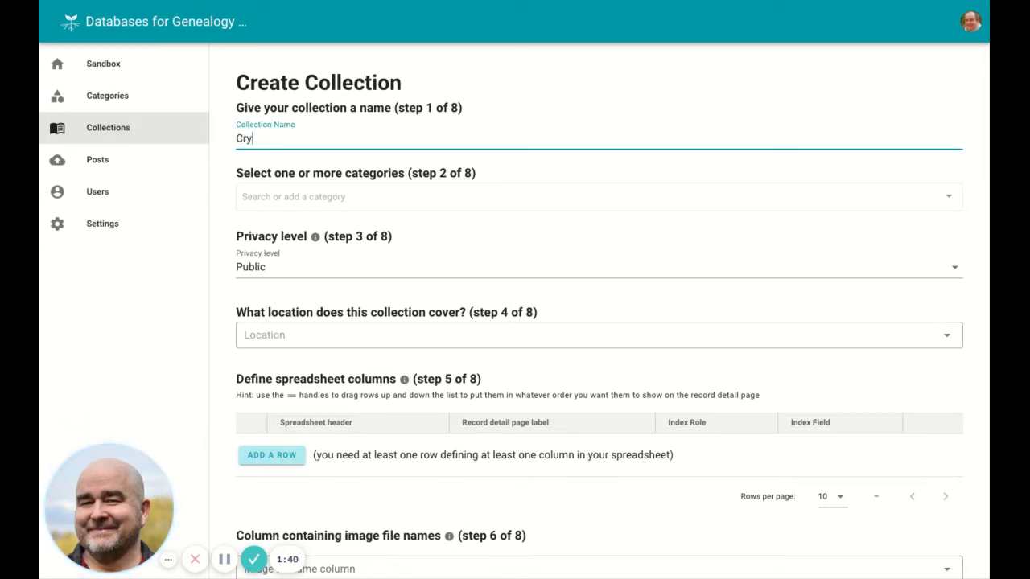
{"action": "type", "text": "s"}
{"action": "key", "text": "Down"}
{"action": "key", "text": "Tab"}
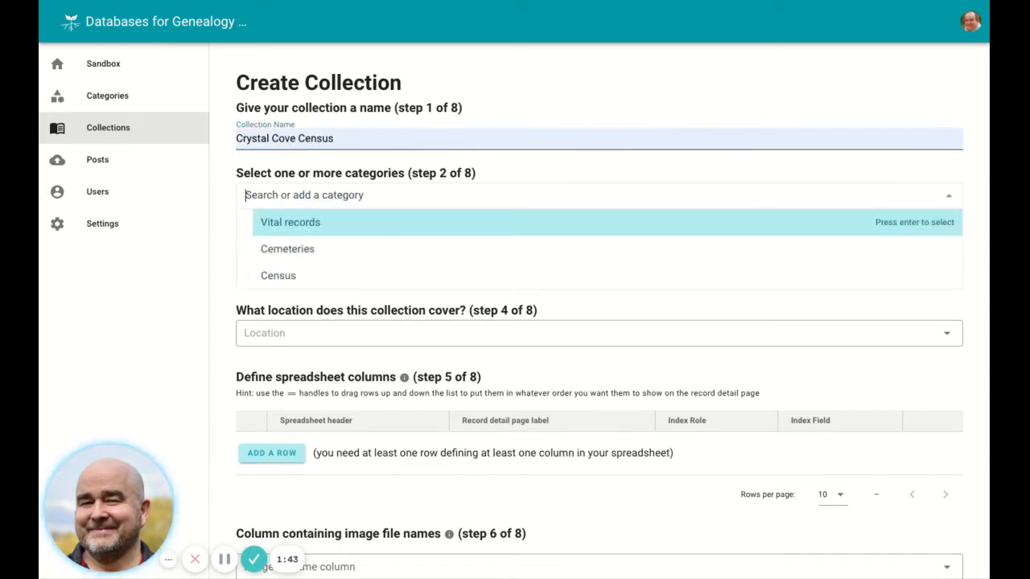
{"action": "left_click", "coordinate": [286, 276]}
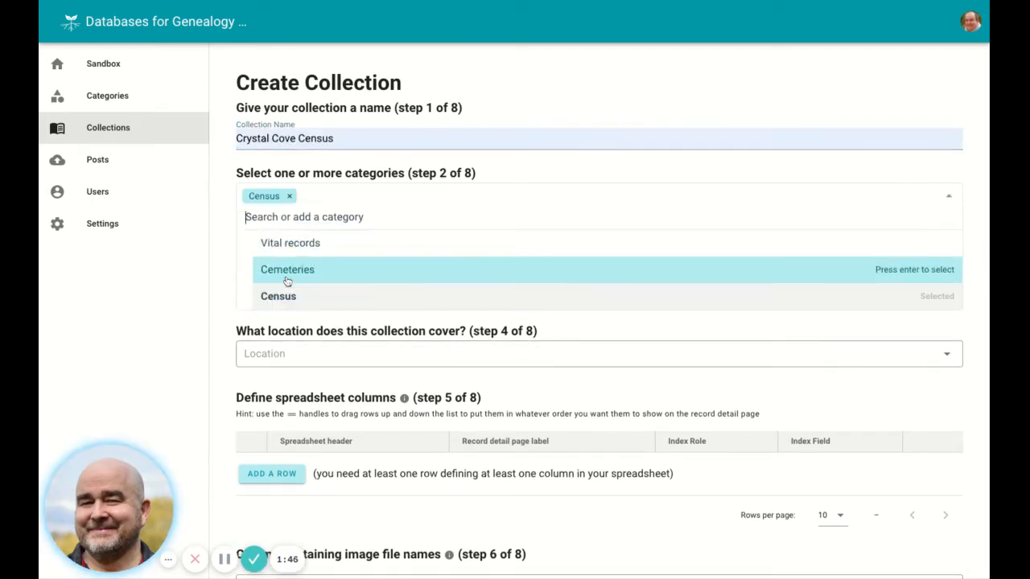
{"action": "left_click", "coordinate": [238, 256]}
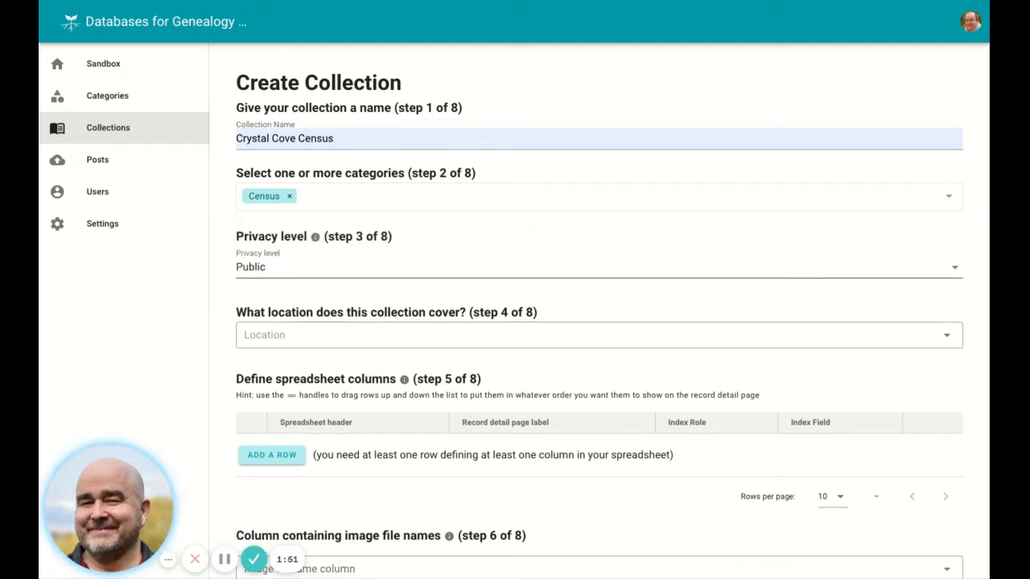
- Keep the collection's privacy level at Public and set its location to Crystal Cove, Orange, California, United States
{"action": "left_click", "coordinate": [298, 267]}
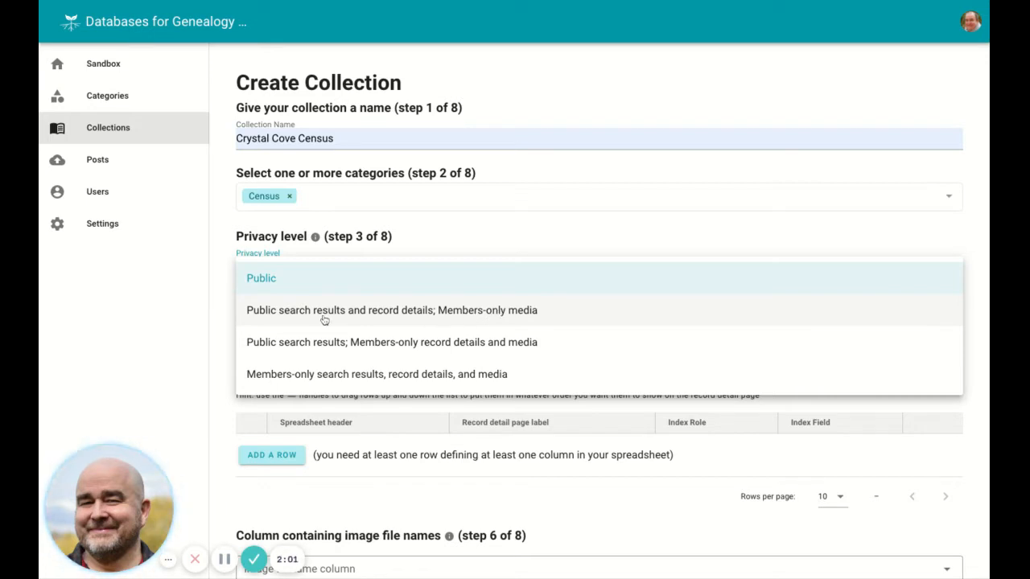
{"action": "left_click", "coordinate": [225, 302]}
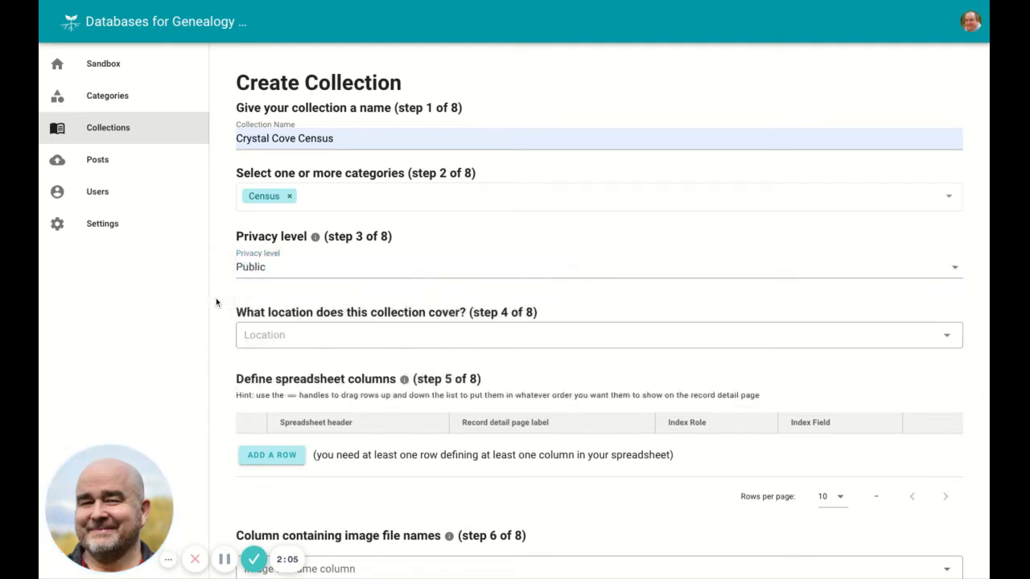
{"action": "scroll", "coordinate": [312, 313], "scroll_direction": "down", "scroll_amount": 1}
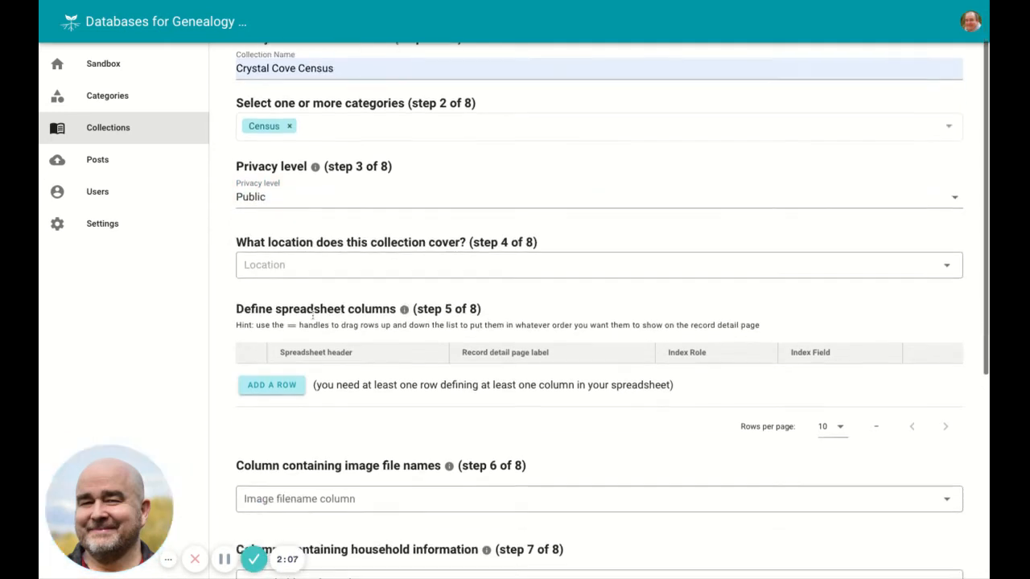
{"action": "left_click", "coordinate": [306, 266]}
{"action": "type", "text": "C"}
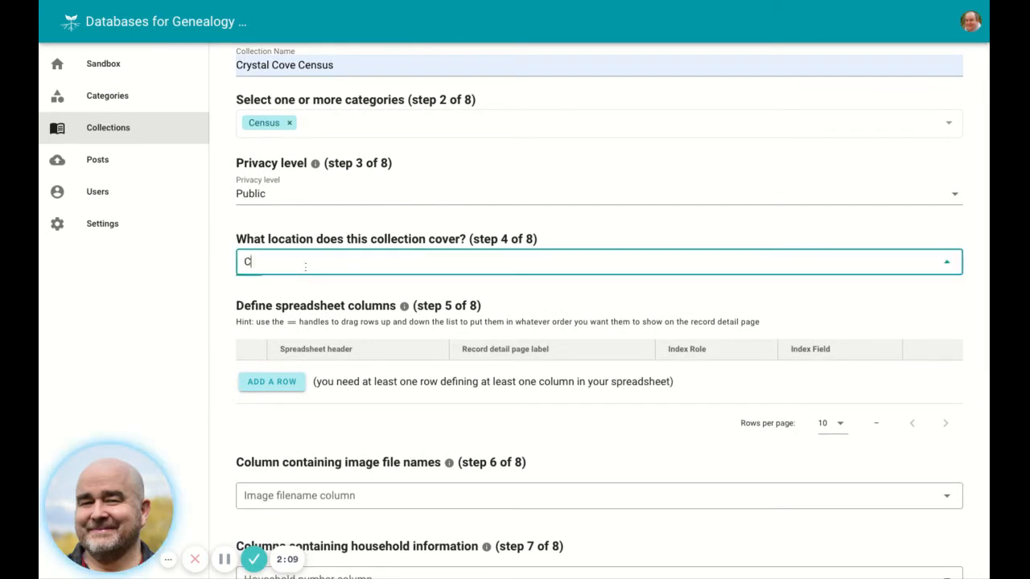
{"action": "type", "text": "rysta"}
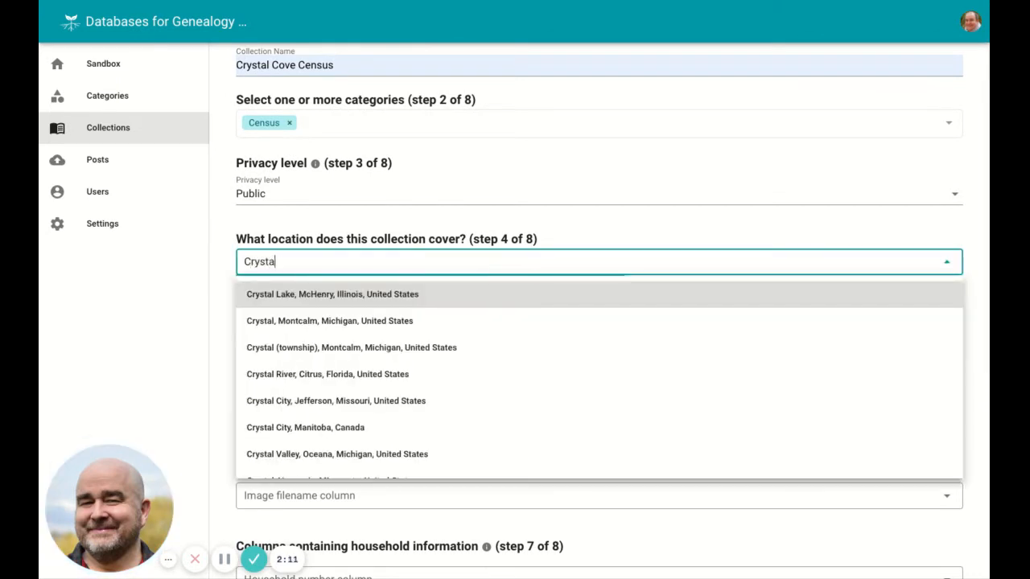
{"action": "type", "text": "l "}
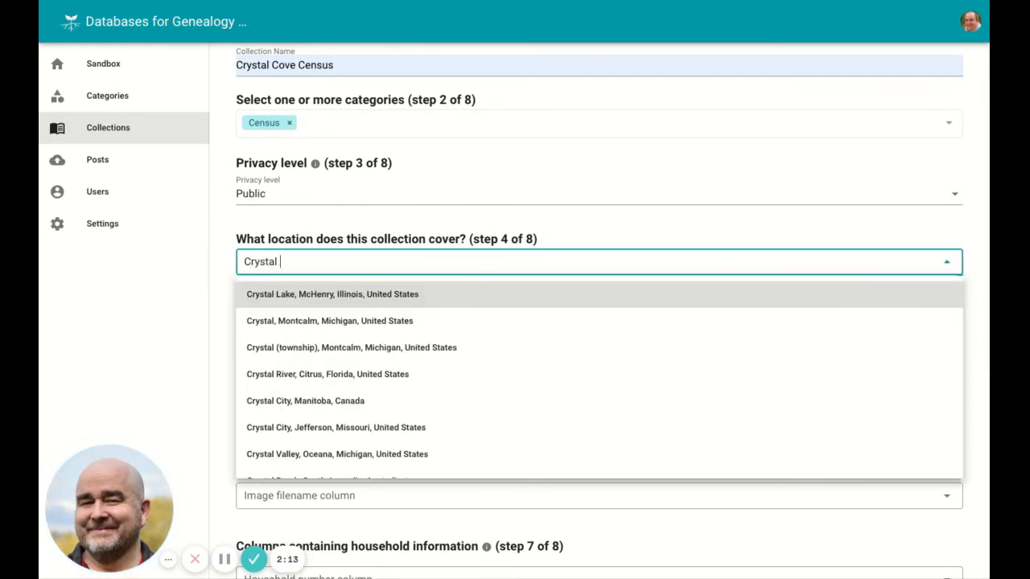
{"action": "type", "text": "Cove"}
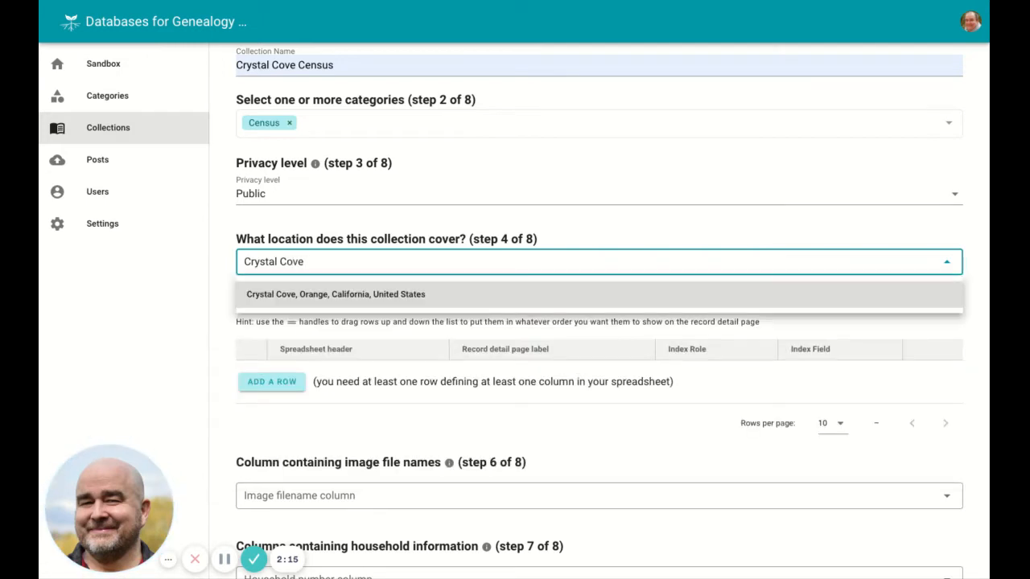
{"action": "left_click", "coordinate": [303, 293]}
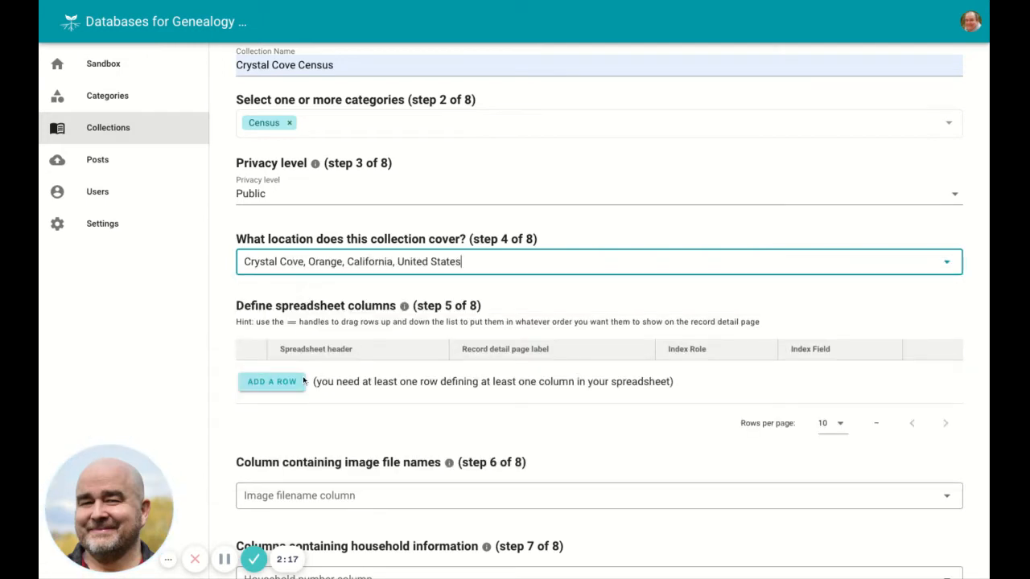
- Add a spreadsheet column with header and label Household, and set its relationship to the primary search person to Don't index
{"action": "scroll", "coordinate": [283, 362], "scroll_direction": "down", "scroll_amount": 1}
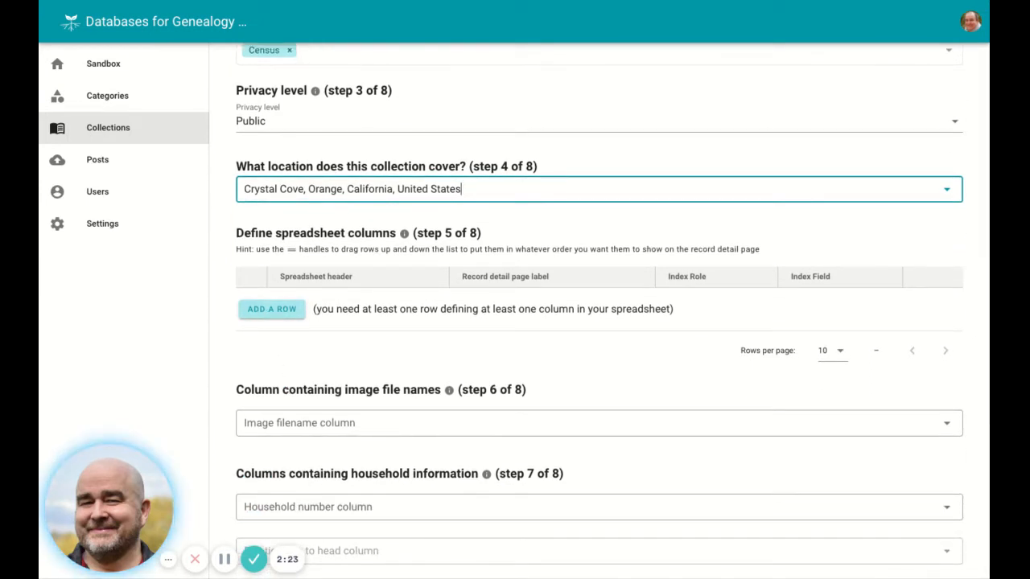
{"action": "left_click", "coordinate": [272, 309]}
{"action": "left_click", "coordinate": [387, 219]}
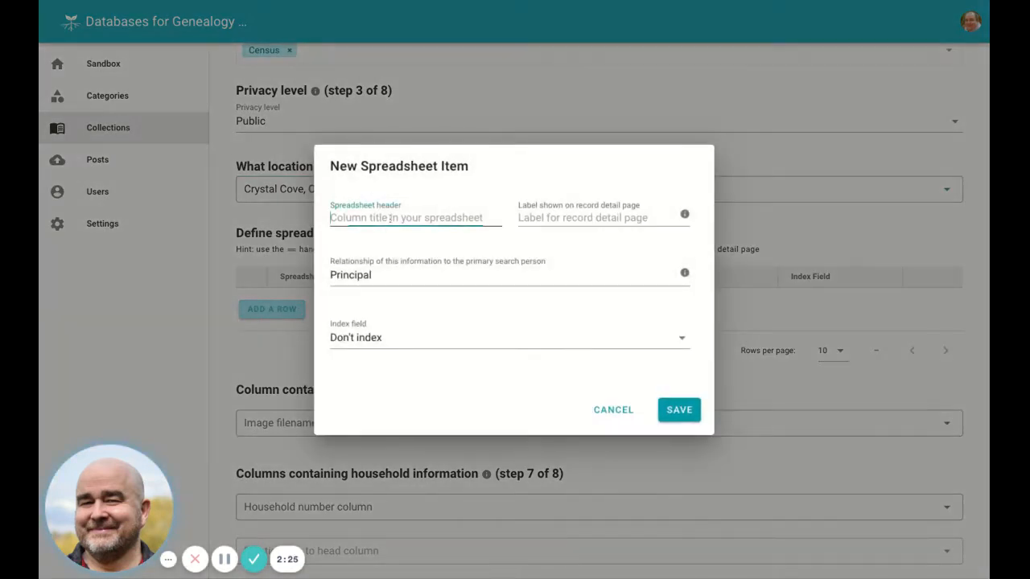
{"action": "type", "text": "H"}
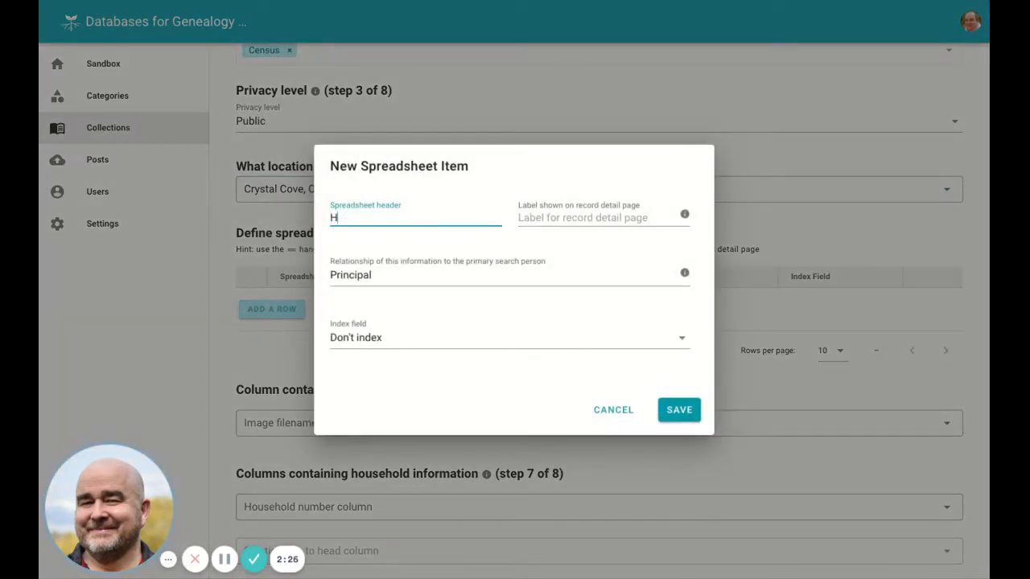
{"action": "type", "text": "ousehold"}
{"action": "key", "text": "Tab"}
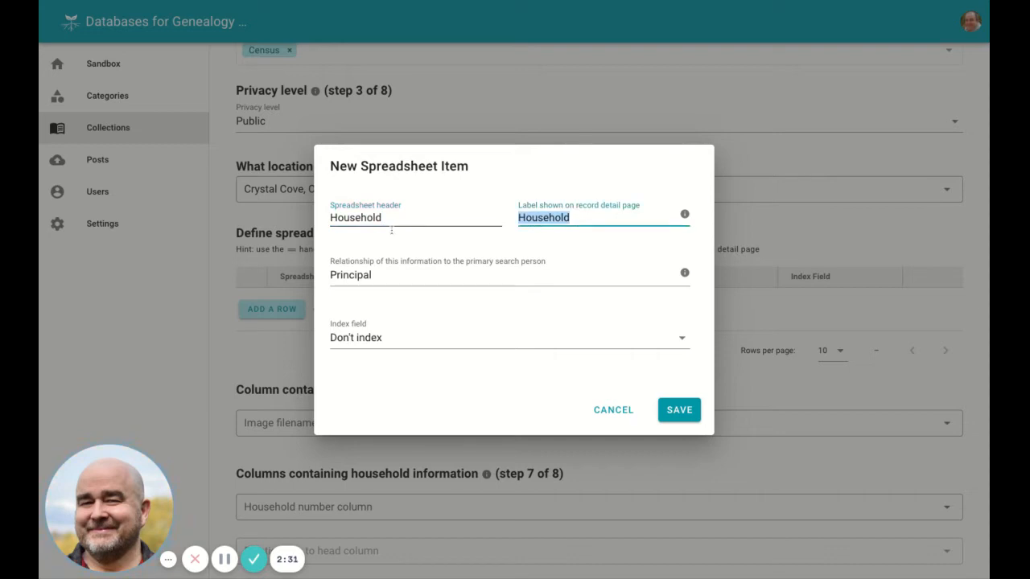
{"action": "left_click", "coordinate": [384, 281]}
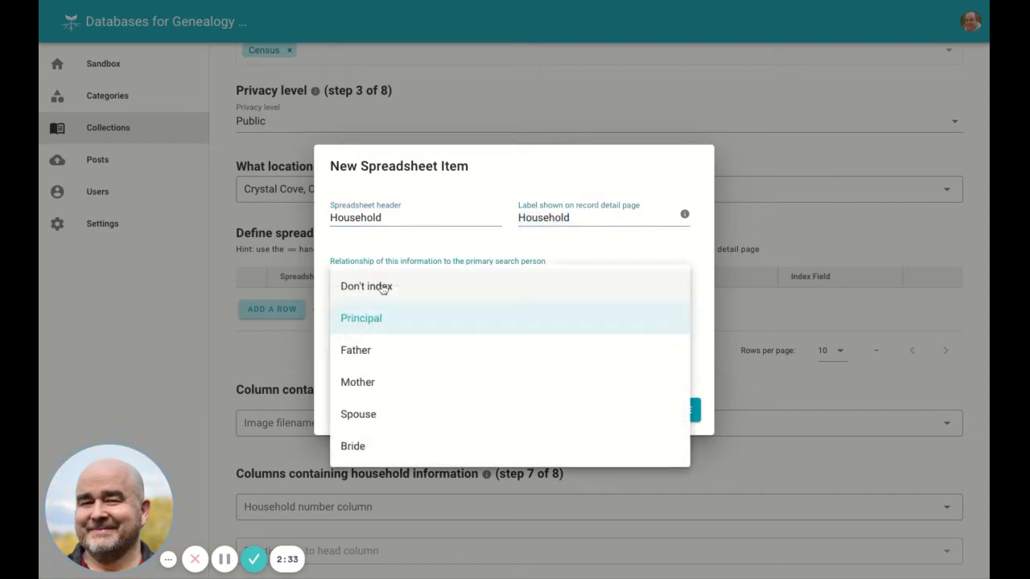
{"action": "left_click", "coordinate": [383, 288]}
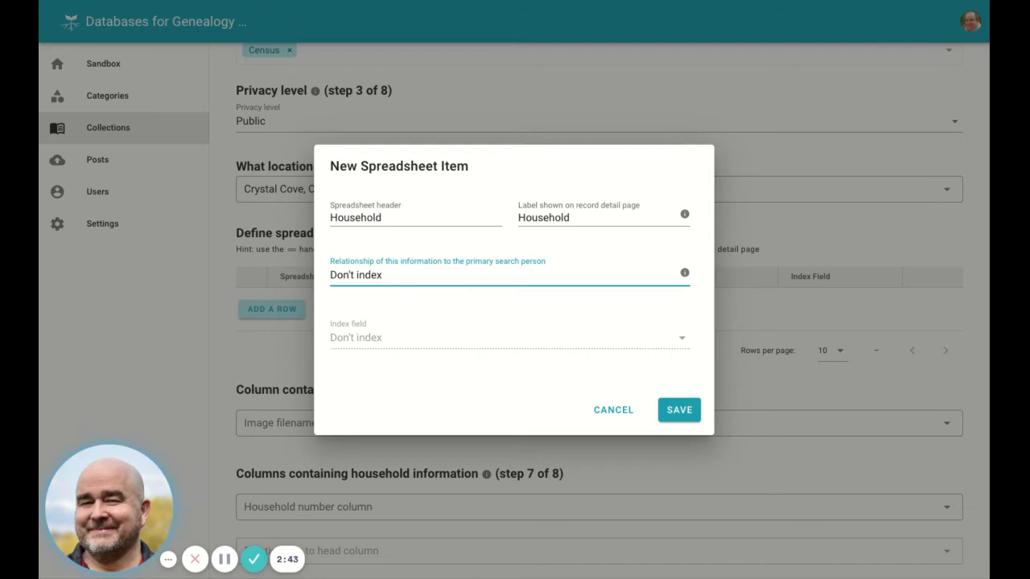
{"action": "key", "text": "Return"}
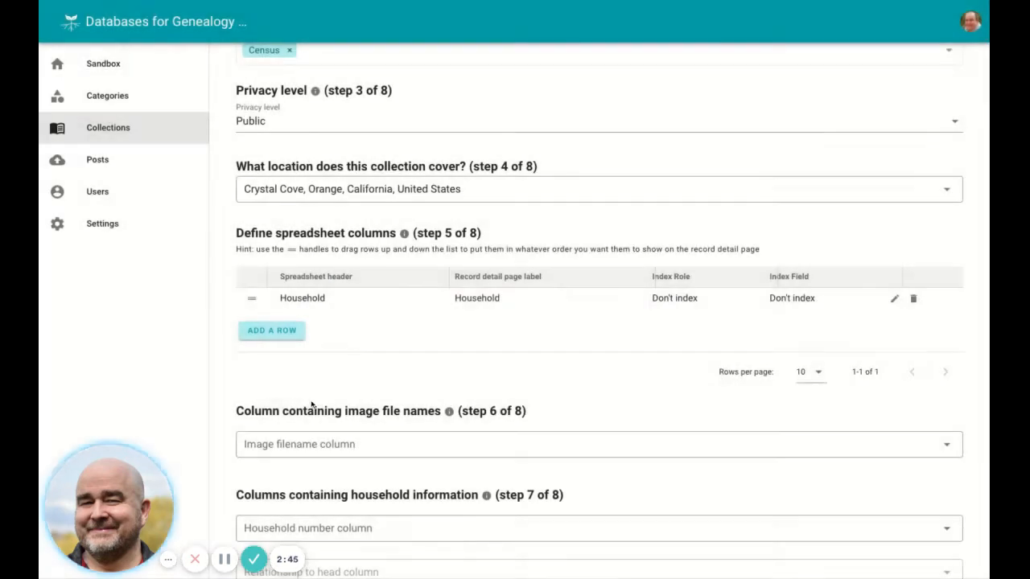
- Add a spreadsheet column with header and label Surname, and set its index field to Surname
{"action": "left_click", "coordinate": [273, 331]}
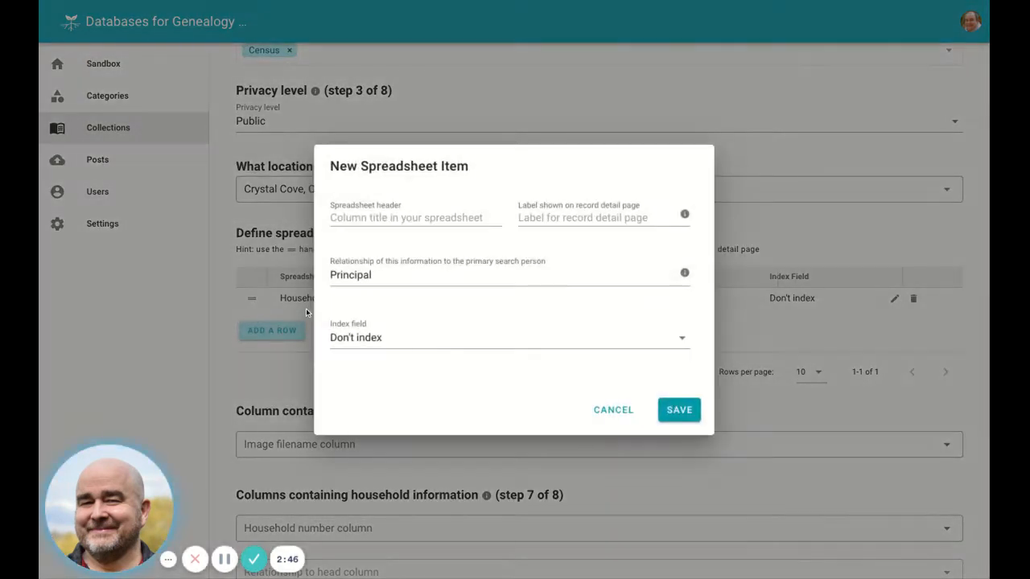
{"action": "left_click", "coordinate": [378, 215]}
{"action": "type", "text": "S"}
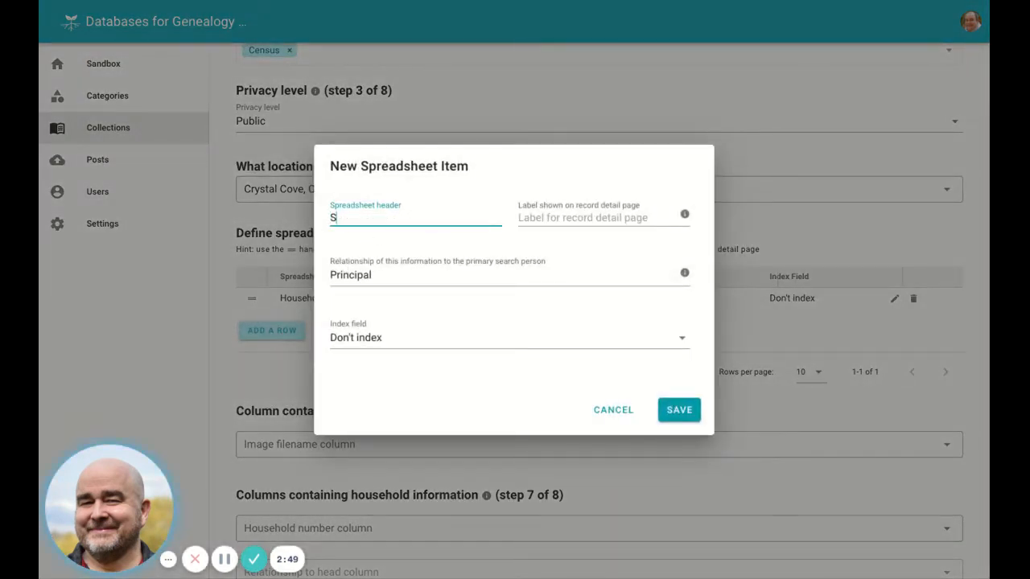
{"action": "type", "text": "urname"}
{"action": "key", "text": "Tab"}
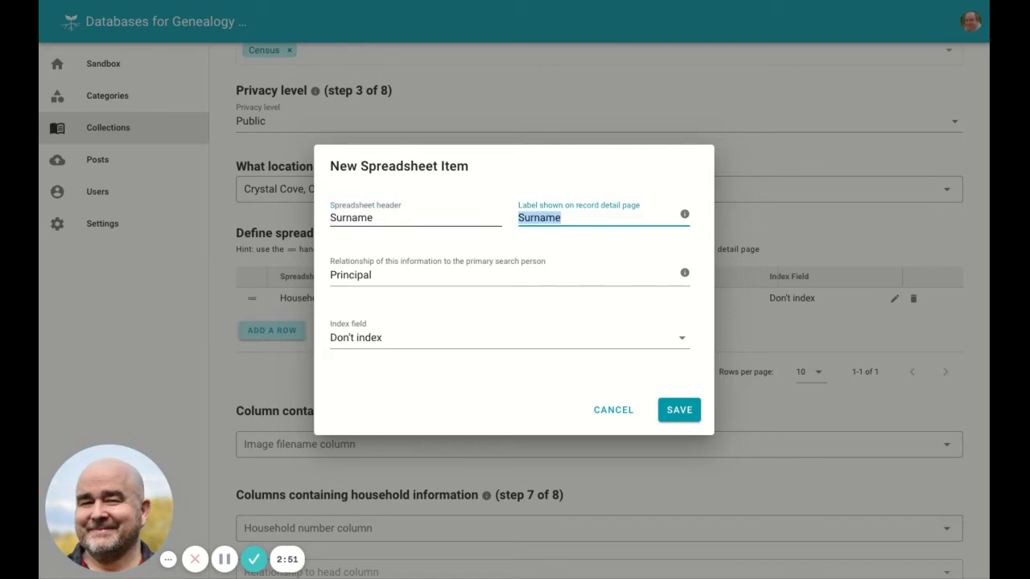
{"action": "left_click", "coordinate": [366, 338]}
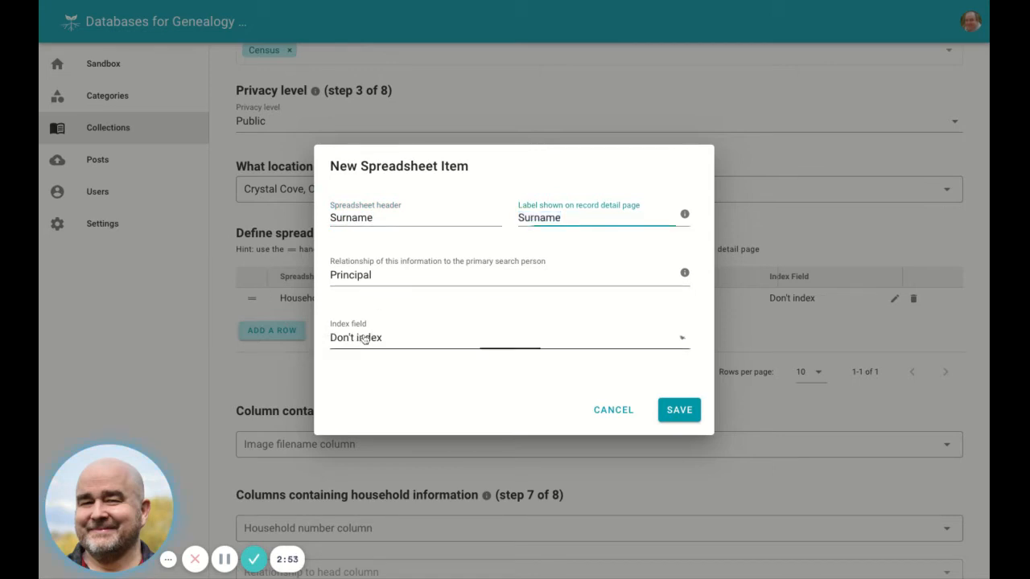
{"action": "left_click", "coordinate": [370, 412]}
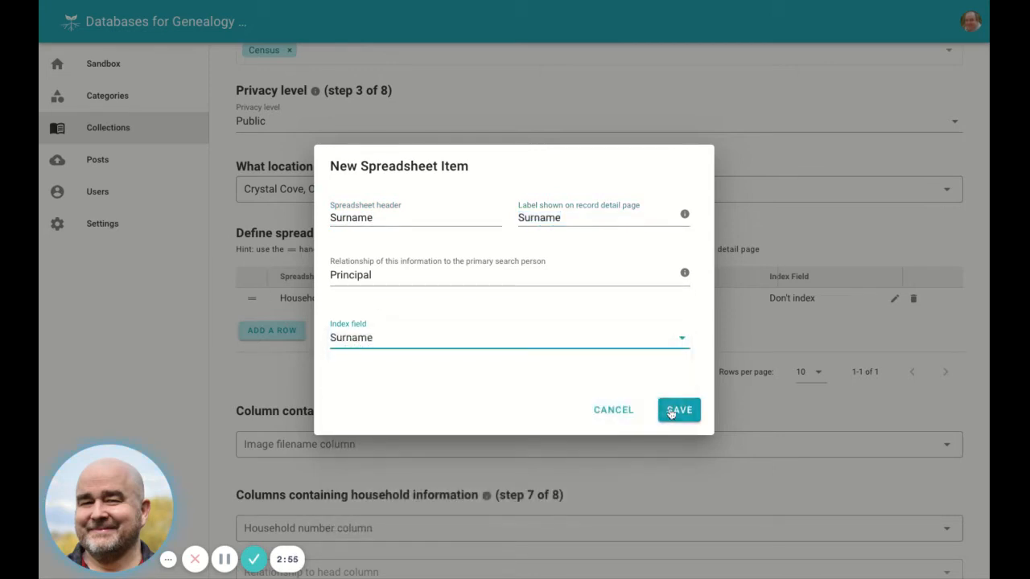
{"action": "left_click", "coordinate": [674, 411]}
- Add a spreadsheet column with header Given and label Given name, and set its index field to Given name
{"action": "left_click", "coordinate": [274, 354]}
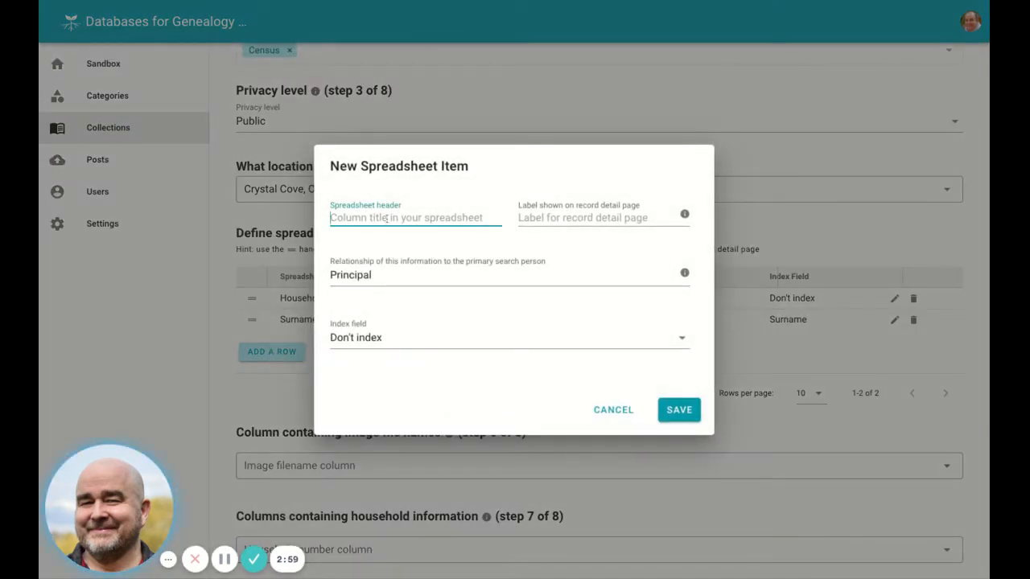
{"action": "type", "text": "Given"}
{"action": "key", "text": "Tab"}
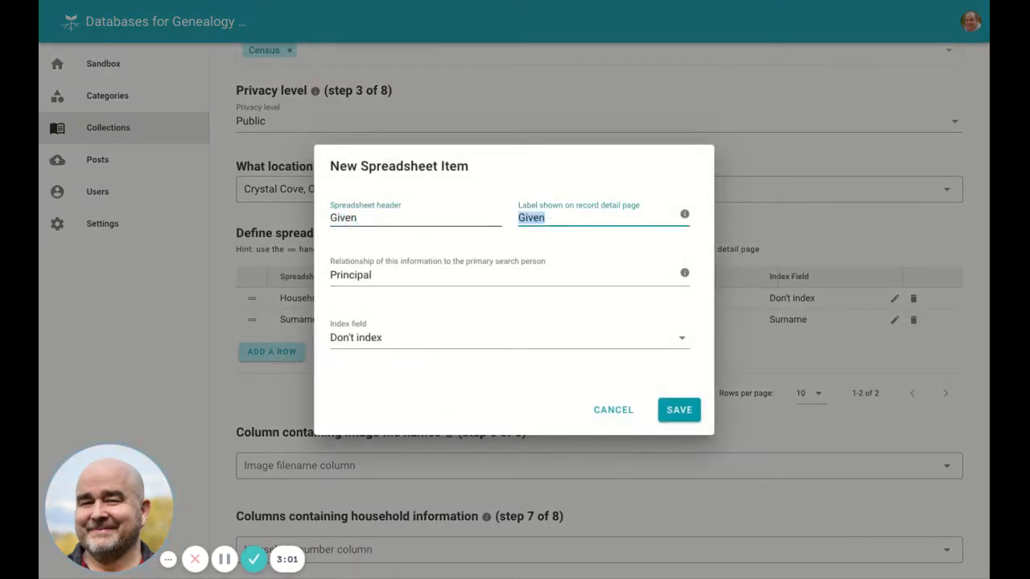
{"action": "key", "text": "Right"}
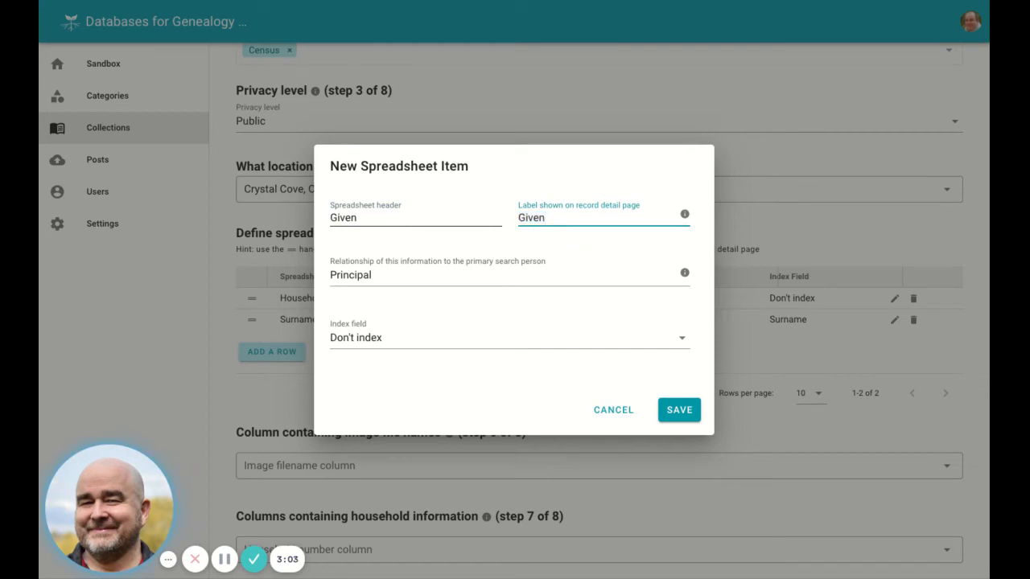
{"action": "type", "text": "name"}
{"action": "left_click", "coordinate": [512, 345]}
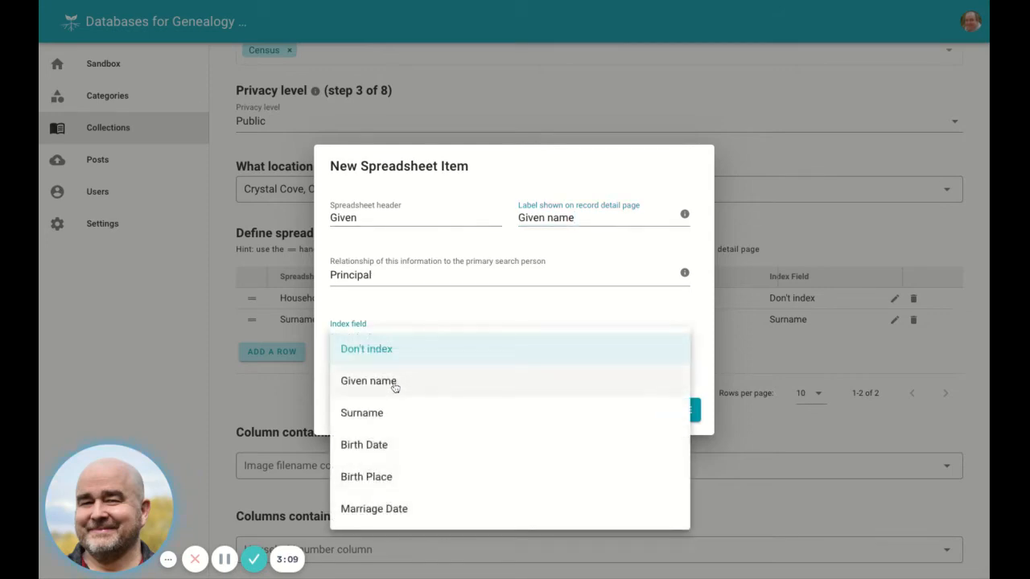
{"action": "left_click", "coordinate": [394, 384]}
{"action": "left_click", "coordinate": [679, 409]}
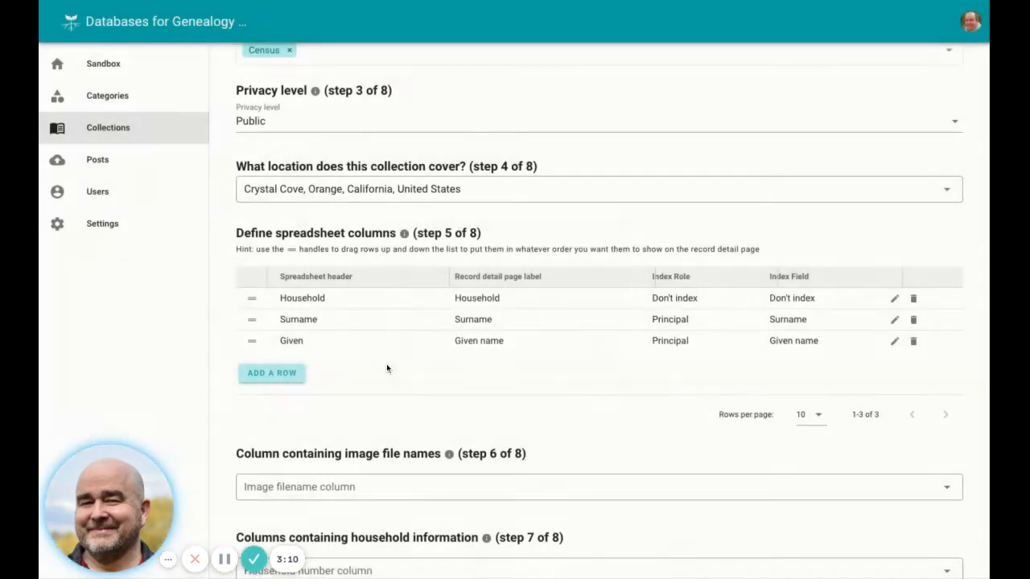
- Add a spreadsheet column with header and label Relationship to head, and set its relationship to the primary search person to Don't index
{"action": "left_click", "coordinate": [271, 372]}
{"action": "left_click", "coordinate": [388, 219]}
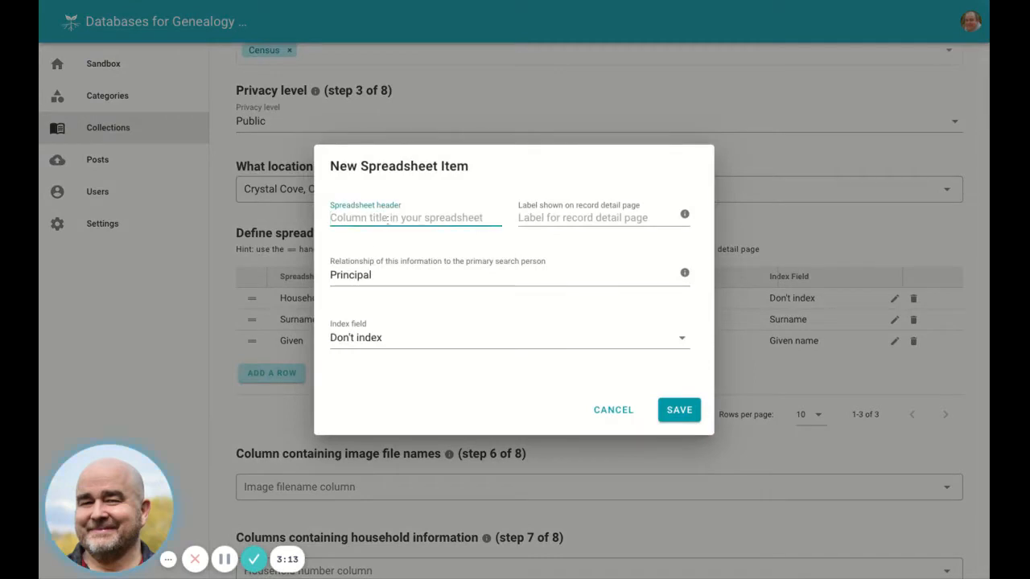
{"action": "type", "text": "Rela"}
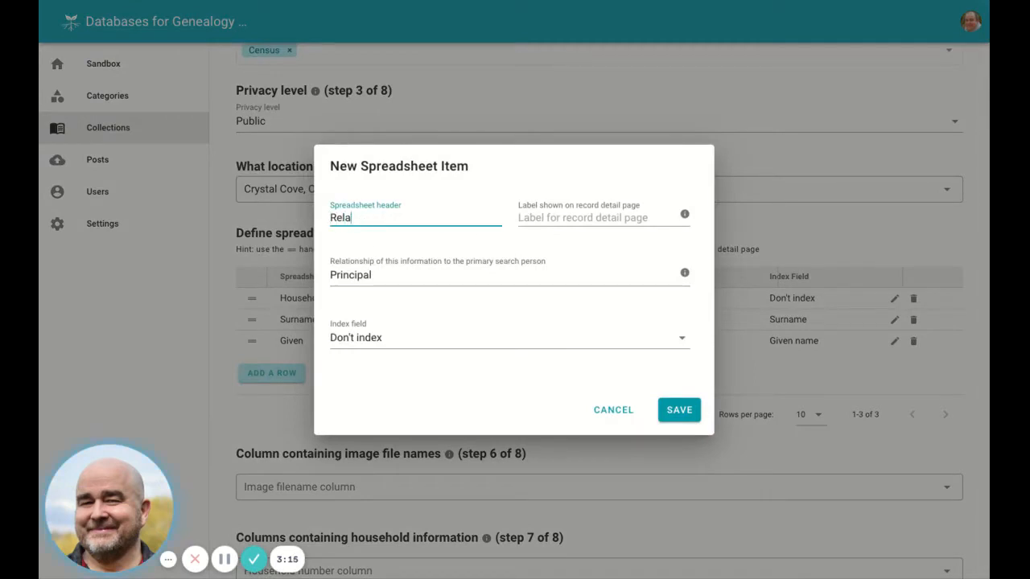
{"action": "type", "text": "tionship to Head"}
{"action": "key", "text": "BackSpace"}
{"action": "key", "text": "BackSpace"}
{"action": "key", "text": "BackSpace"}
{"action": "type", "text": "head"}
{"action": "key", "text": "Tab"}
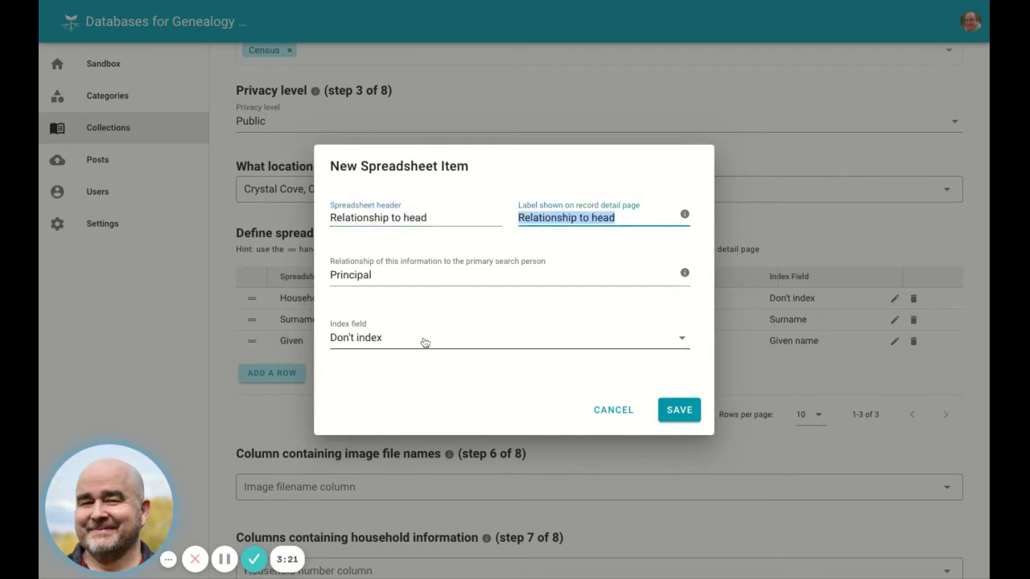
{"action": "left_click", "coordinate": [414, 275]}
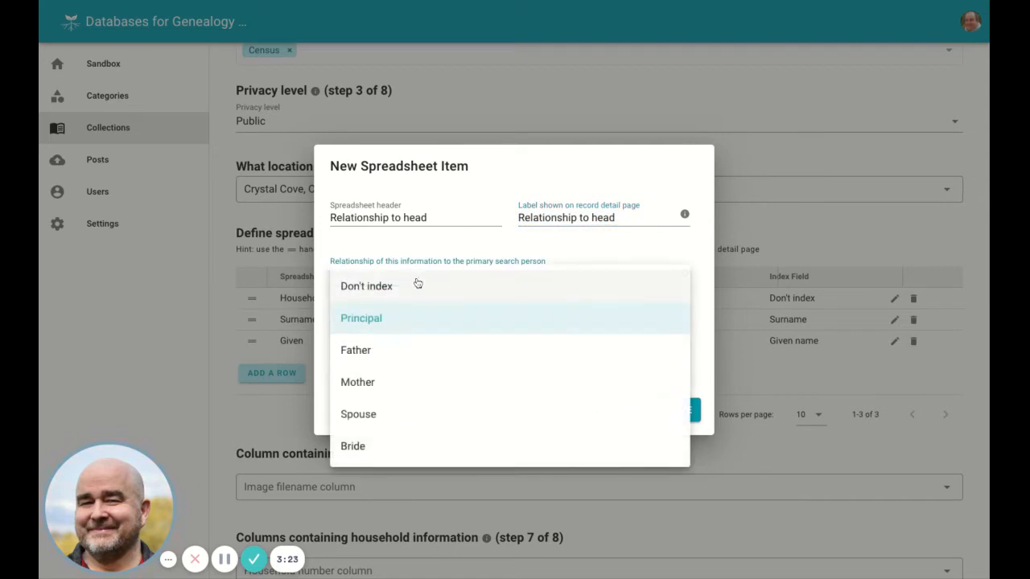
{"action": "left_click", "coordinate": [416, 287]}
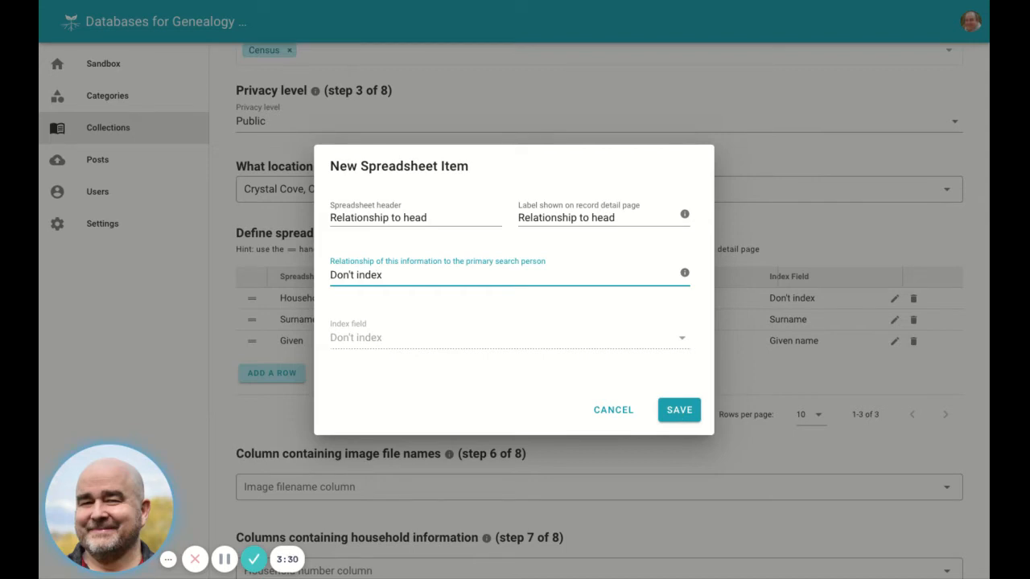
{"action": "left_click", "coordinate": [678, 409]}
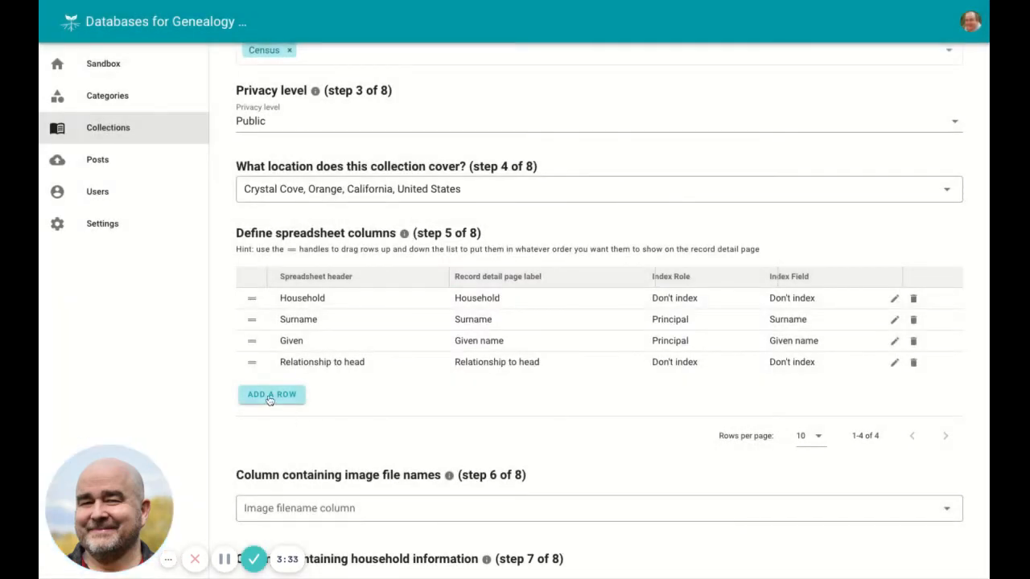
- Add a spreadsheet column with header and label Gender, and set its relationship to the primary search person to Don't index
{"action": "left_click", "coordinate": [269, 395]}
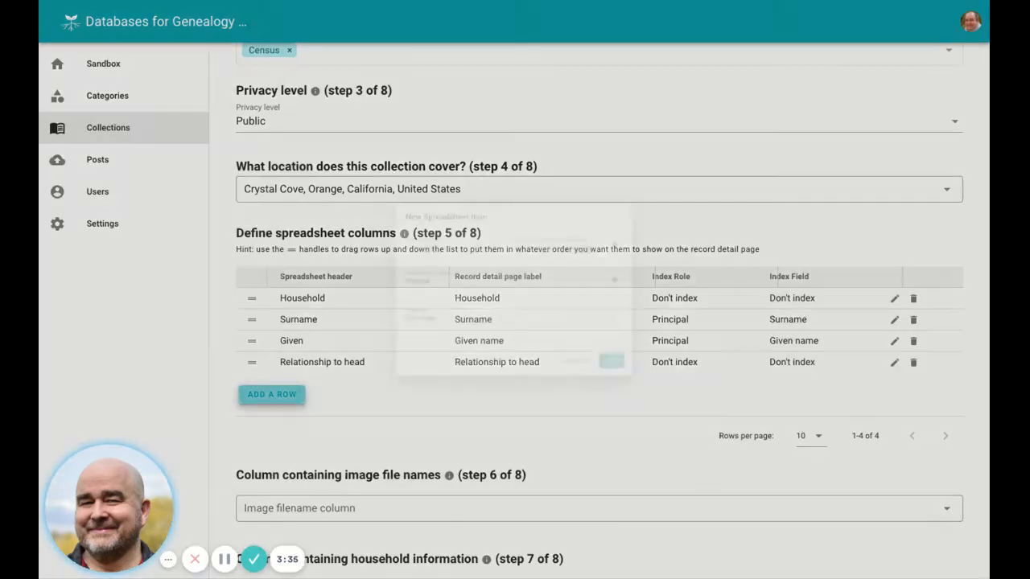
{"action": "left_click", "coordinate": [397, 218]}
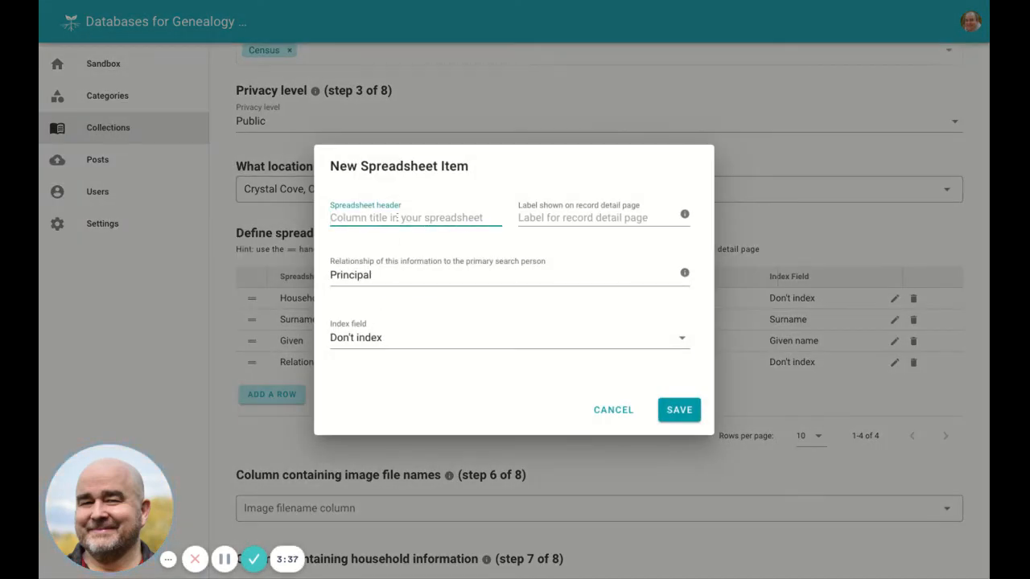
{"action": "type", "text": "Gender"}
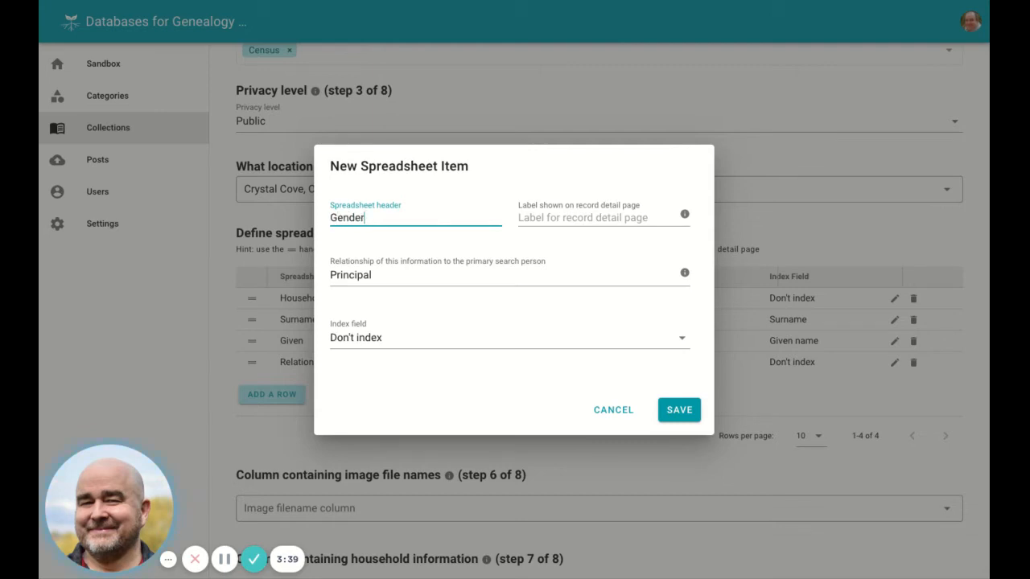
{"action": "key", "text": "Tab"}
{"action": "key", "text": "Tab"}
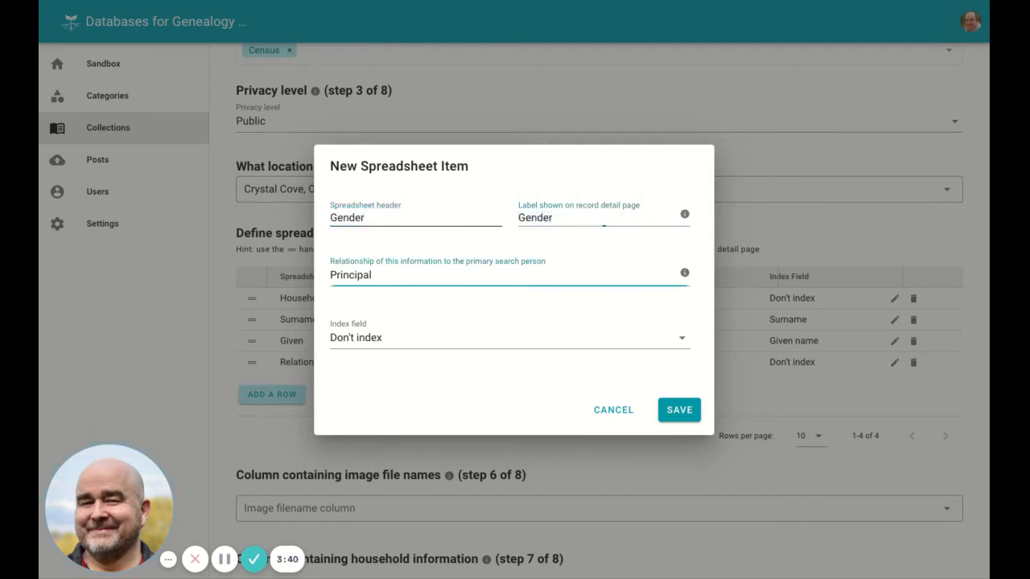
{"action": "left_click", "coordinate": [394, 280]}
{"action": "left_click", "coordinate": [395, 283]}
{"action": "left_click", "coordinate": [677, 412]}
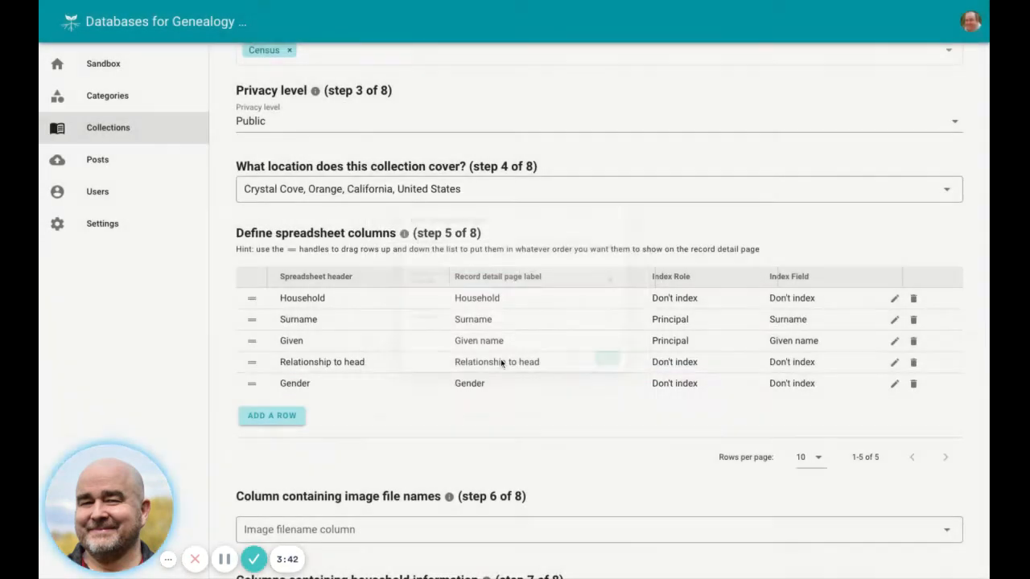
- Add a spreadsheet column with header and label Residence Date, and set its index field to Residence Date
{"action": "left_click", "coordinate": [272, 415]}
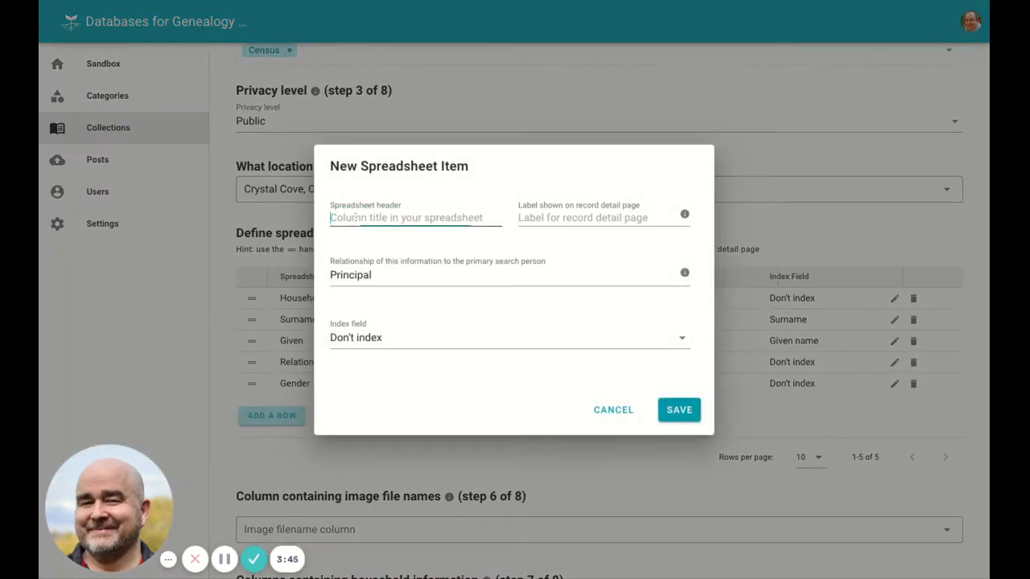
{"action": "type", "text": "Residence Date"}
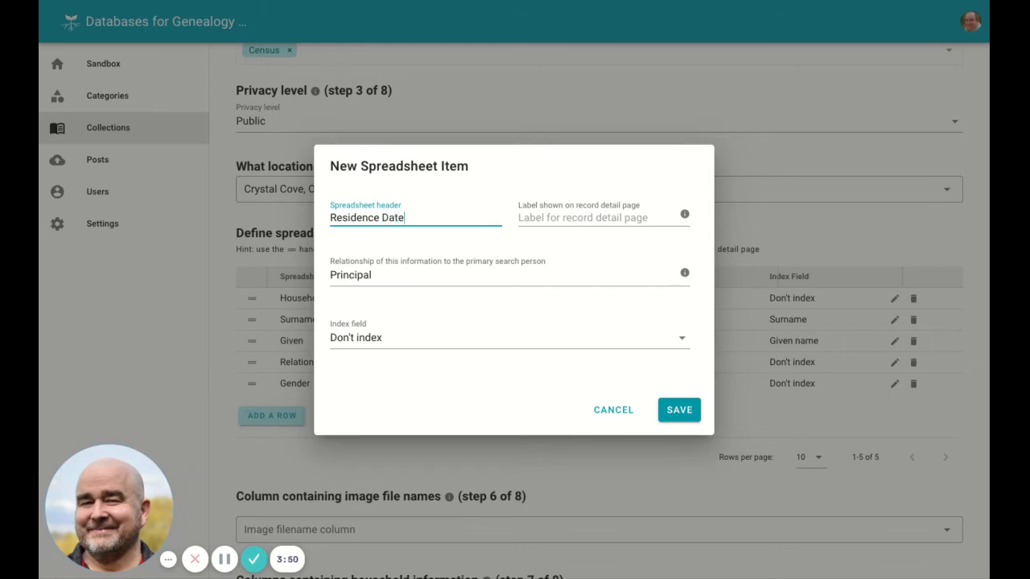
{"action": "key", "text": "Tab"}
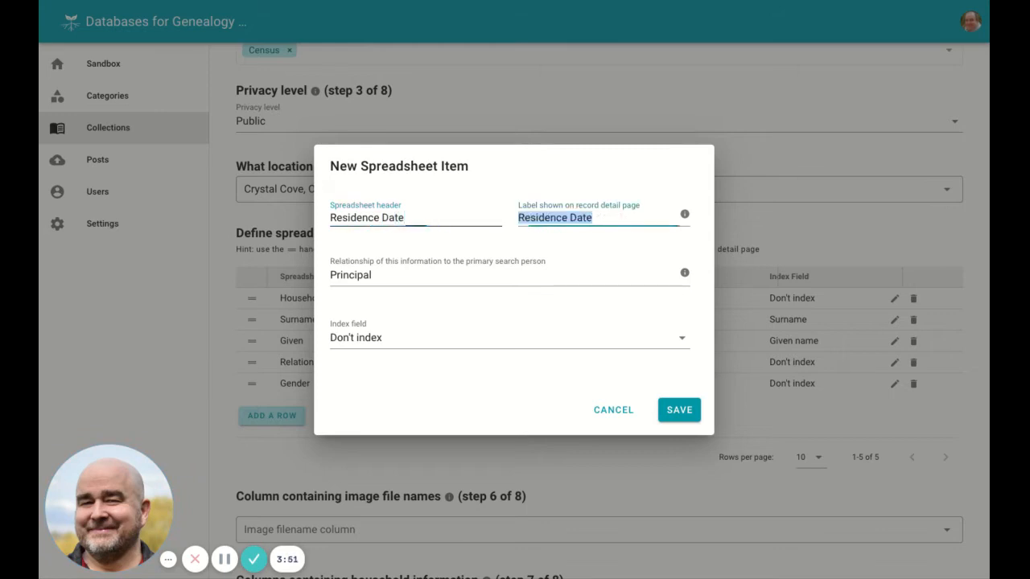
{"action": "left_click", "coordinate": [585, 344]}
{"action": "scroll", "coordinate": [454, 465], "scroll_direction": "down", "scroll_amount": 2}
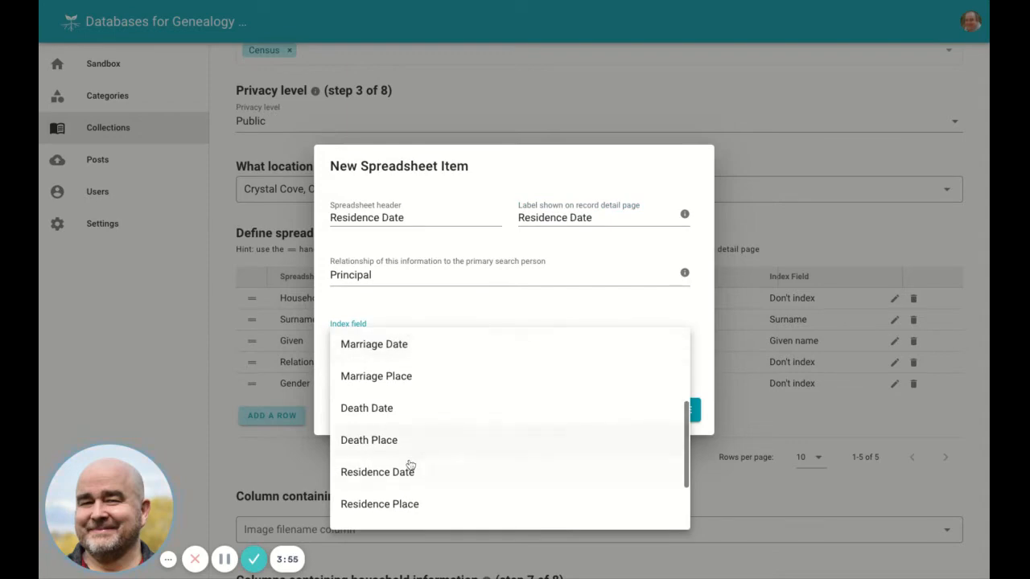
{"action": "left_click", "coordinate": [394, 475]}
{"action": "left_click", "coordinate": [679, 410]}
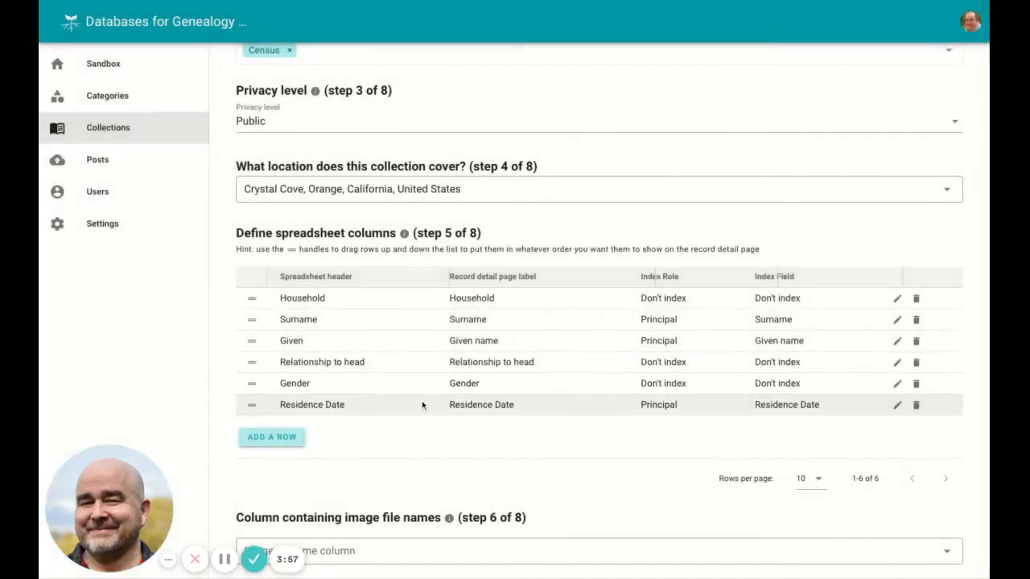
- Add a spreadsheet column with header and label Residence Place, and set its index field to Residence Place
{"action": "left_click", "coordinate": [272, 435]}
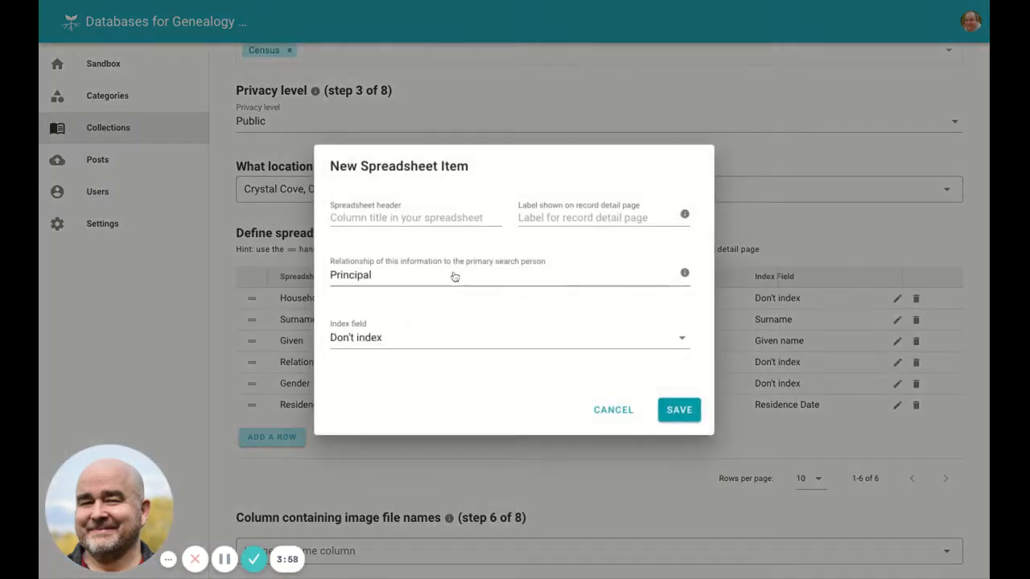
{"action": "left_click", "coordinate": [453, 218]}
{"action": "type", "text": "Residence Plac"}
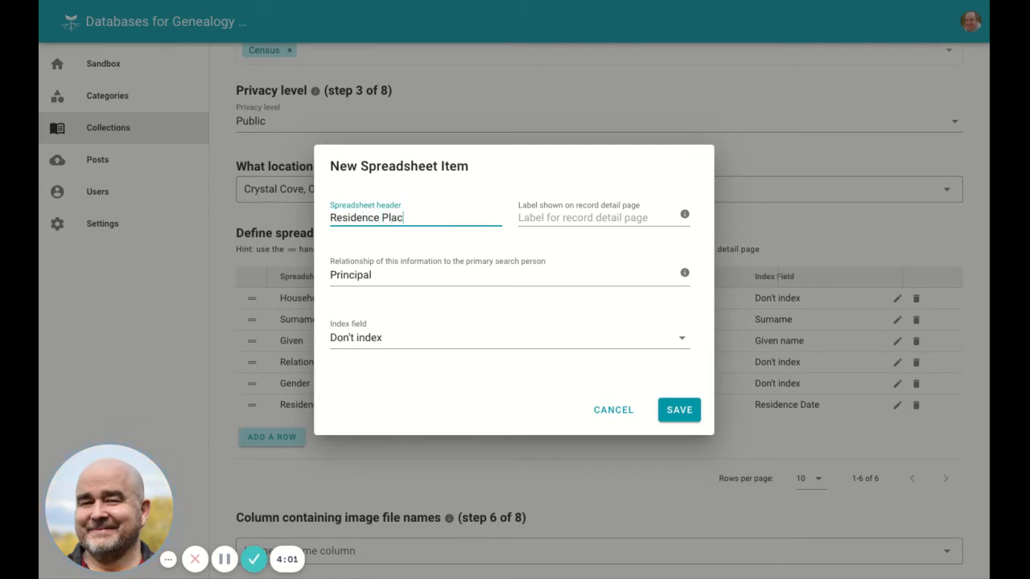
{"action": "type", "text": "e"}
{"action": "key", "text": "Tab"}
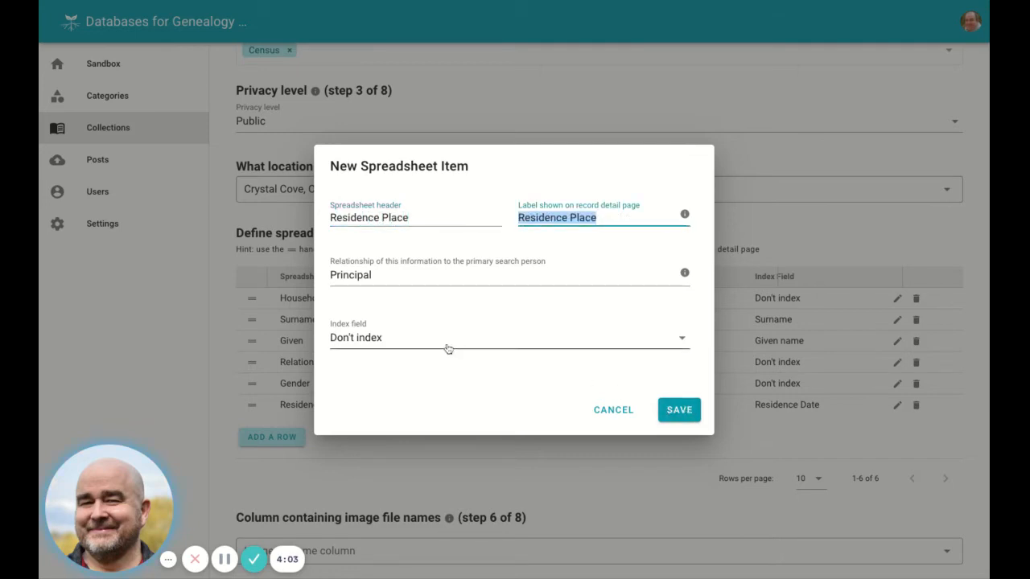
{"action": "left_click", "coordinate": [448, 348]}
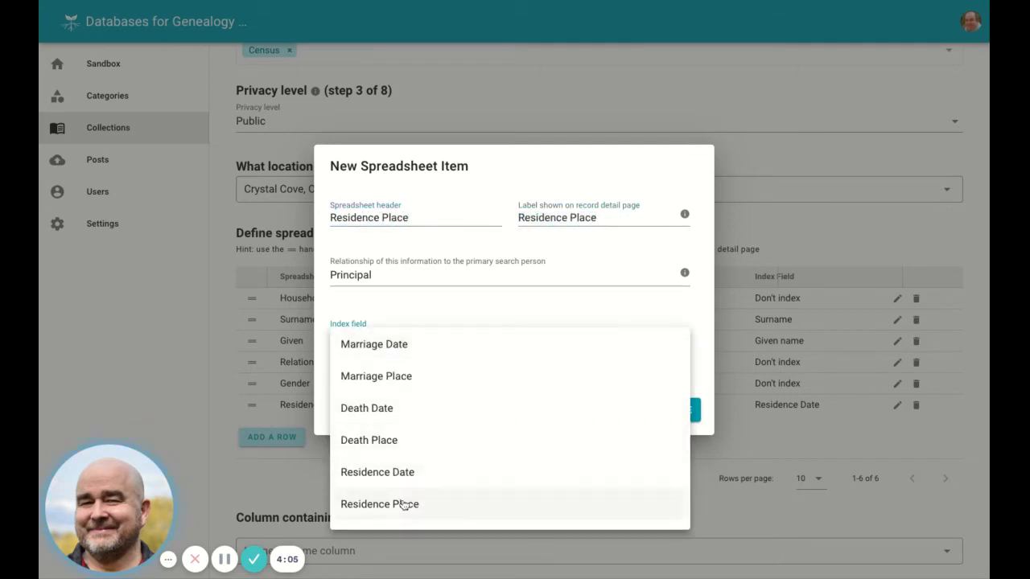
{"action": "left_click", "coordinate": [403, 504]}
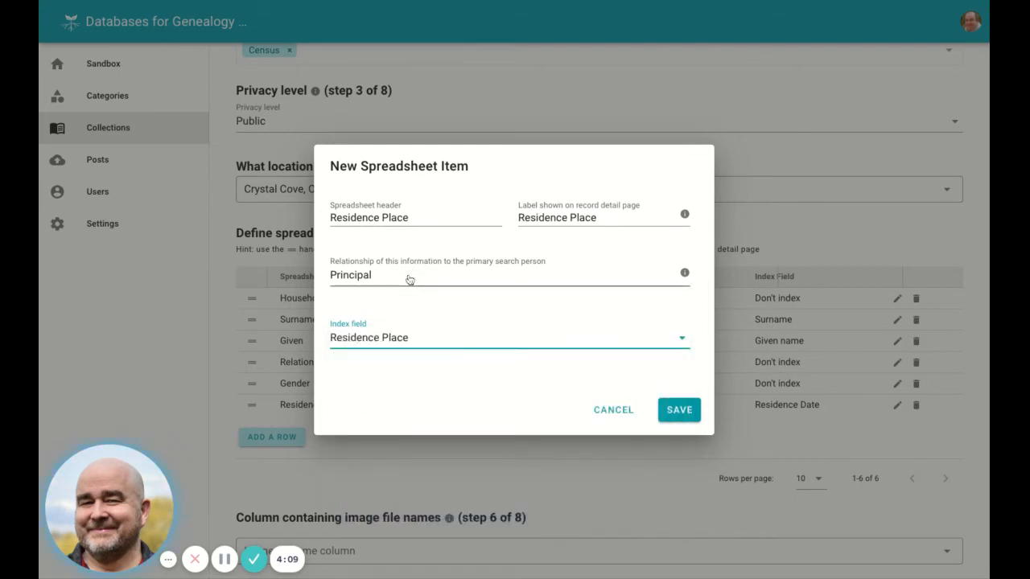
{"action": "left_click", "coordinate": [499, 275]}
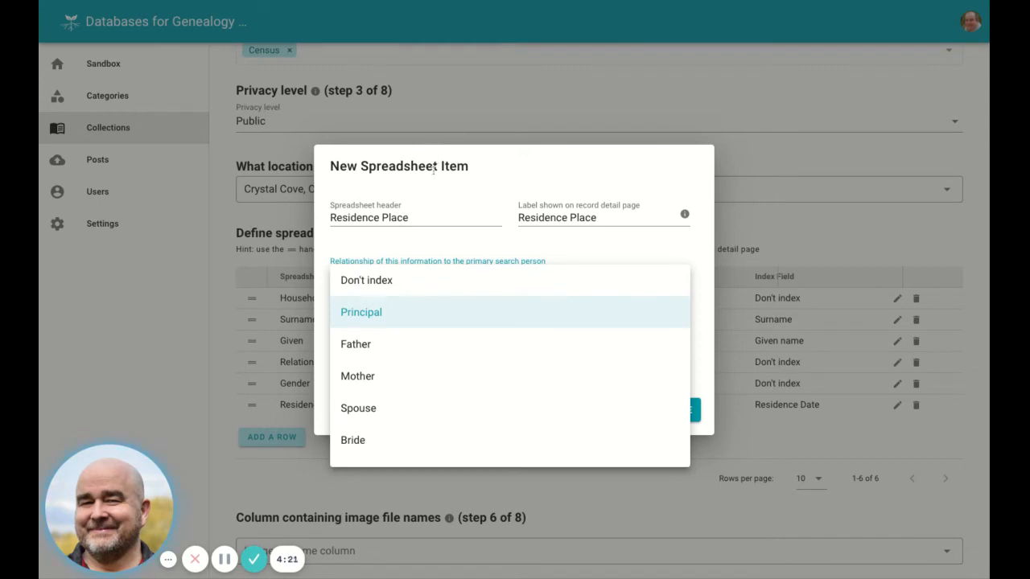
{"action": "scroll", "coordinate": [362, 408], "scroll_direction": "down", "scroll_amount": 3}
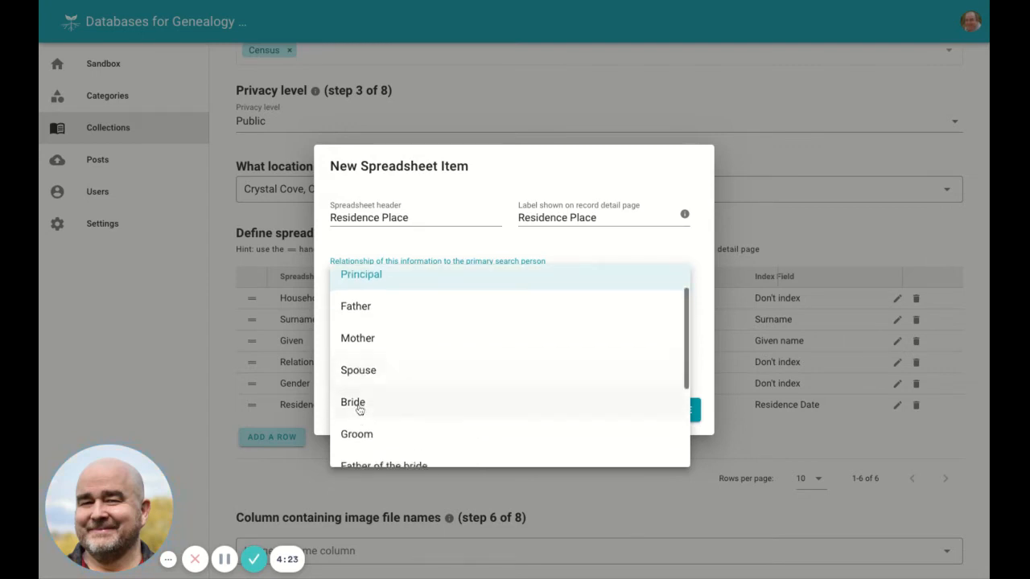
{"action": "scroll", "coordinate": [370, 411], "scroll_direction": "down", "scroll_amount": 3}
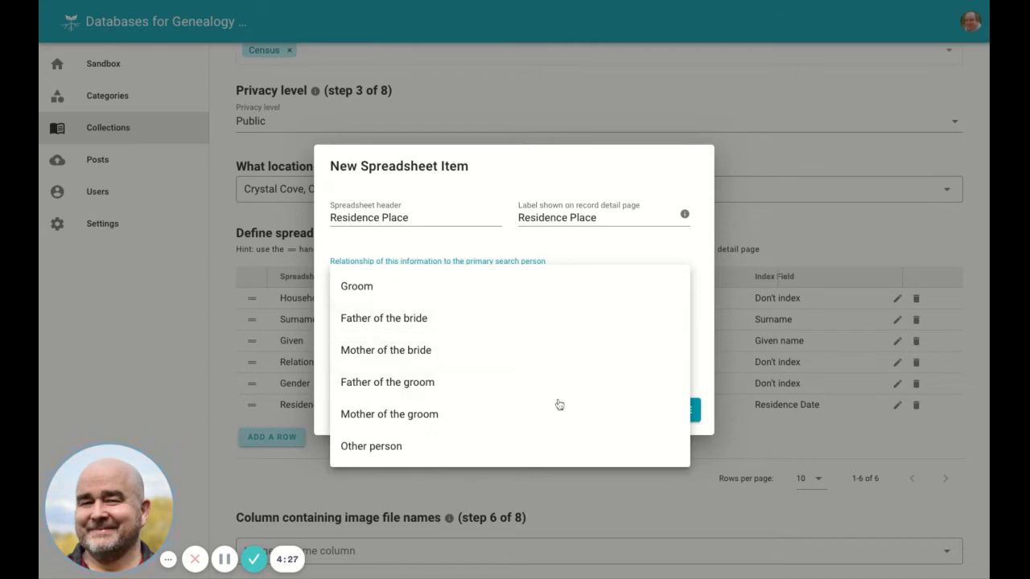
{"action": "left_click", "coordinate": [674, 159]}
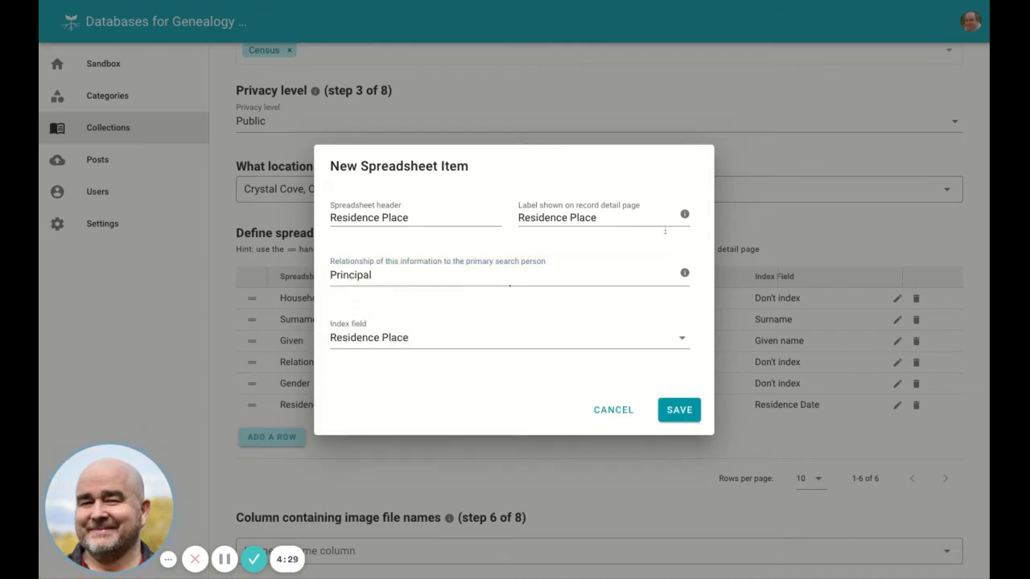
{"action": "left_click", "coordinate": [678, 409]}
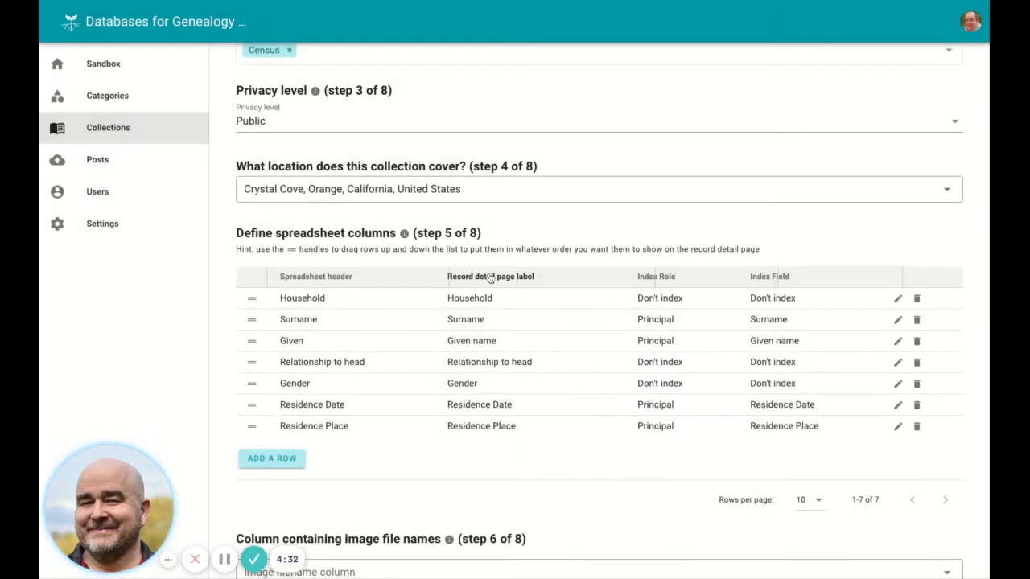
- Add a spreadsheet column with header and label Image, and set its relationship to the primary search person to Don't index
{"action": "left_click", "coordinate": [279, 458]}
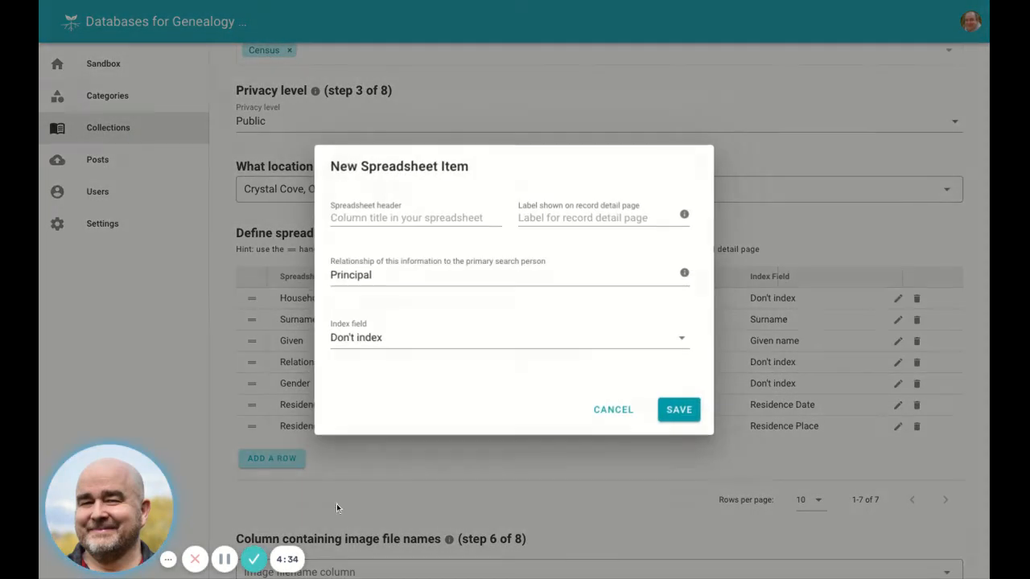
{"action": "left_click", "coordinate": [395, 217]}
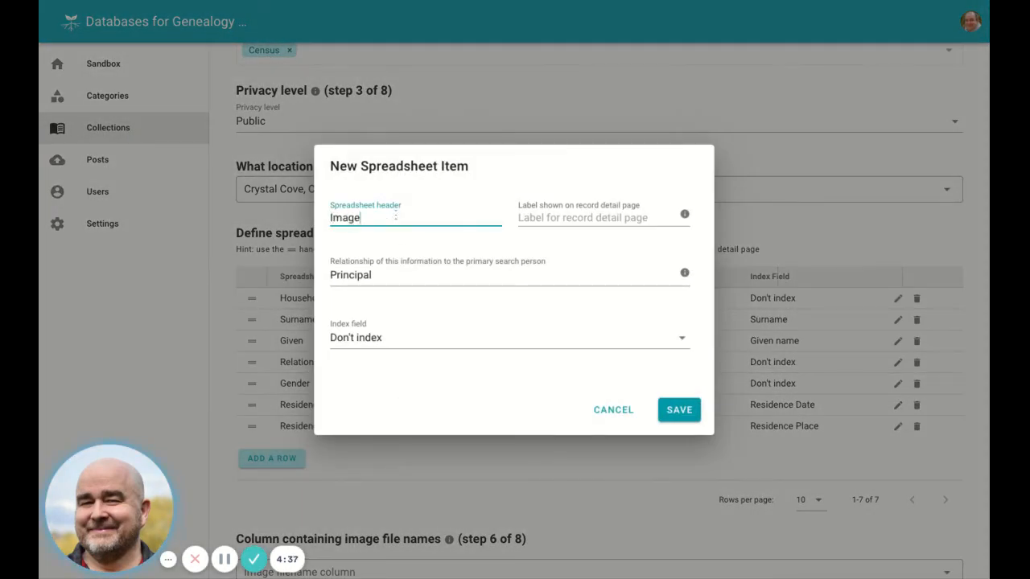
{"action": "key", "text": "Tab"}
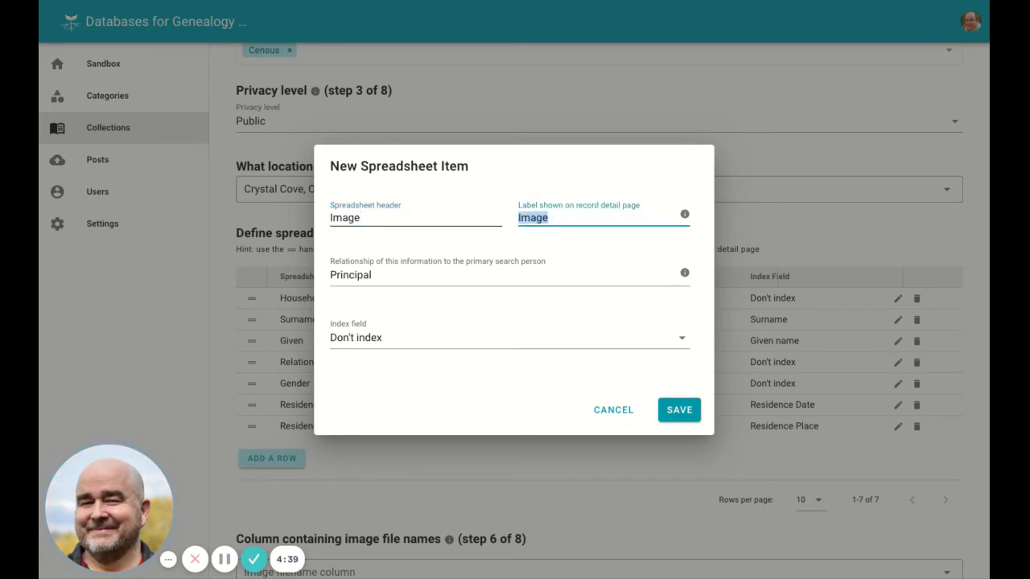
{"action": "left_click", "coordinate": [416, 276]}
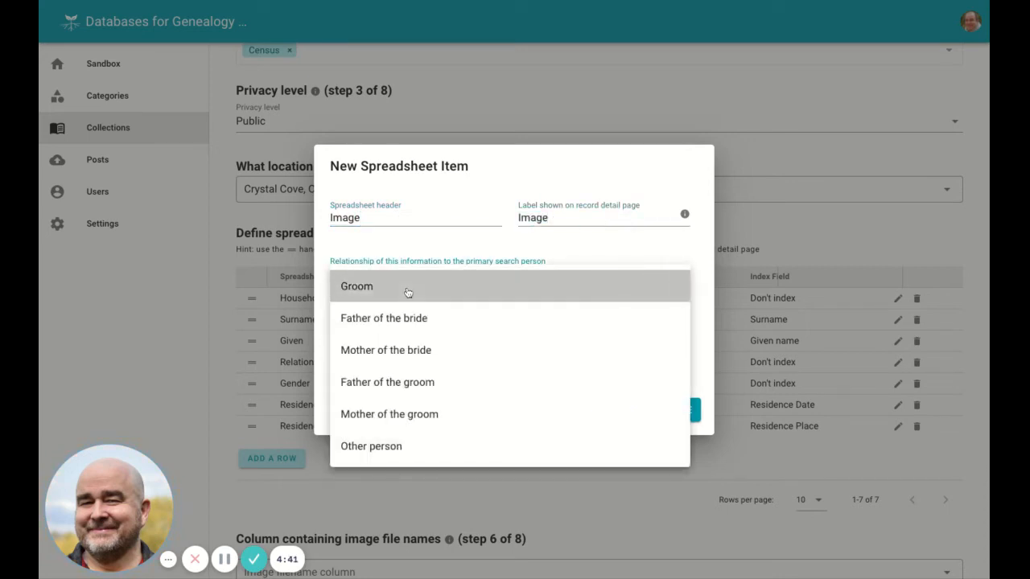
{"action": "left_click", "coordinate": [408, 292]}
{"action": "left_click", "coordinate": [408, 278]}
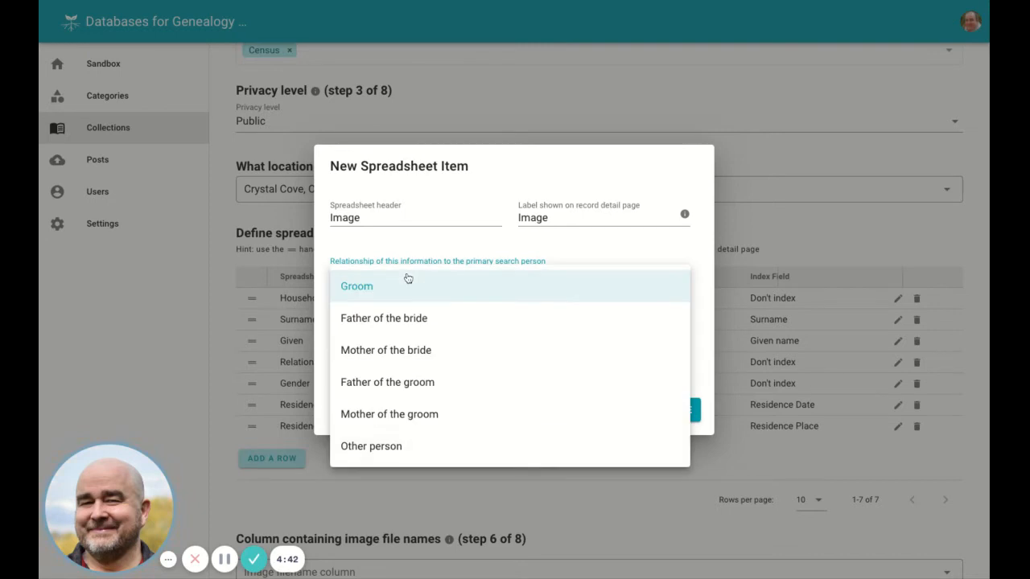
{"action": "scroll", "coordinate": [402, 295], "scroll_direction": "up", "scroll_amount": 3}
{"action": "left_click", "coordinate": [402, 290]}
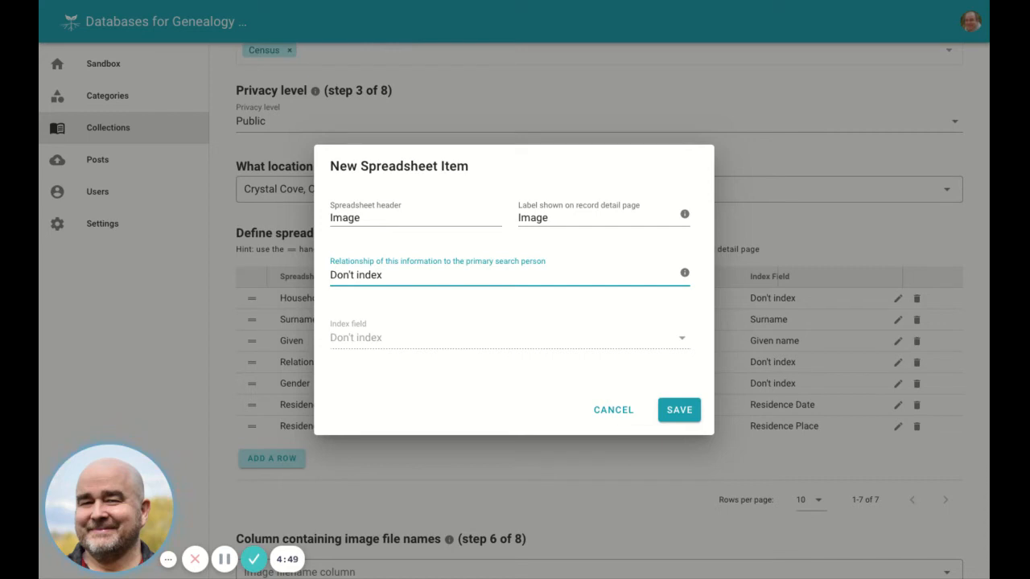
{"action": "left_click", "coordinate": [678, 410]}
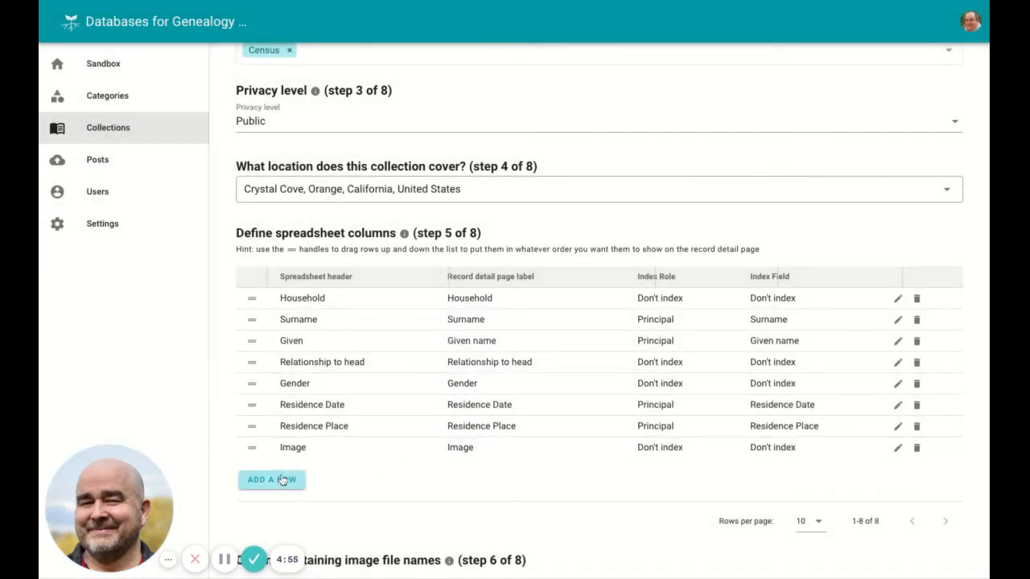
- Add a spreadsheet column with header and label Attribution, and set its relationship to the primary search person to Don't index
{"action": "left_click", "coordinate": [282, 481]}
{"action": "left_click", "coordinate": [450, 218]}
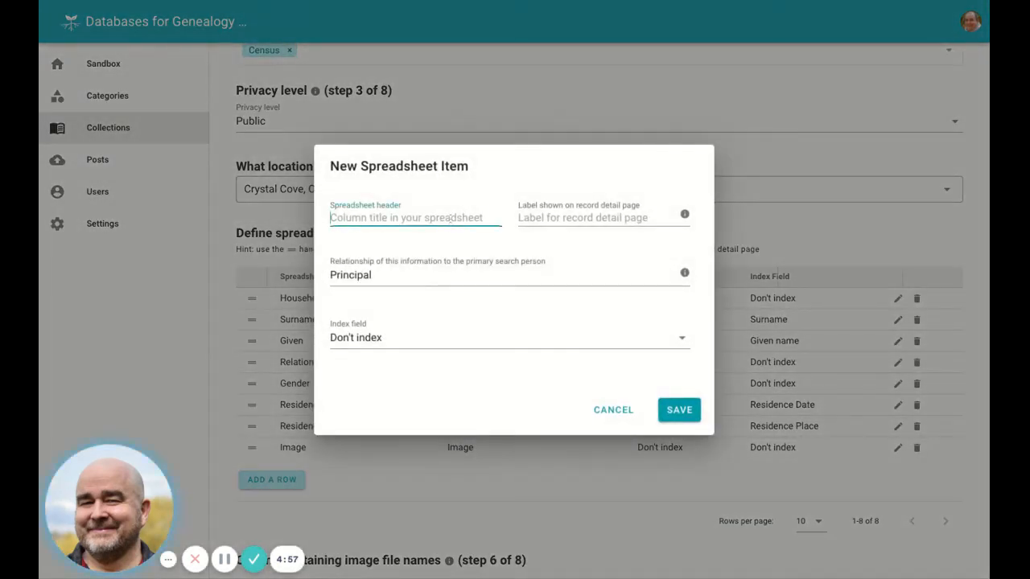
{"action": "type", "text": "Attr"}
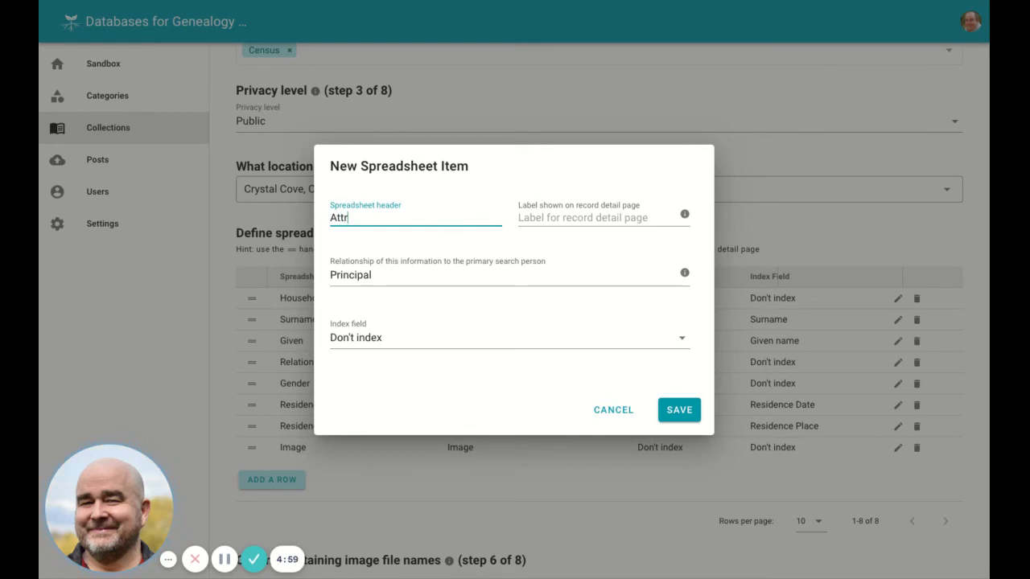
{"action": "type", "text": "ibution"}
{"action": "key", "text": "Tab"}
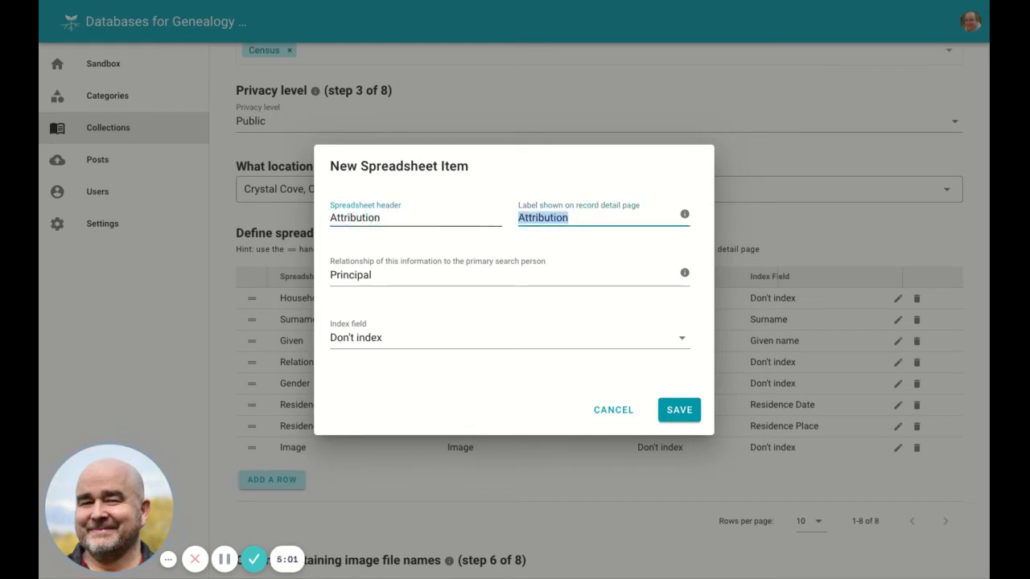
{"action": "left_click", "coordinate": [495, 280]}
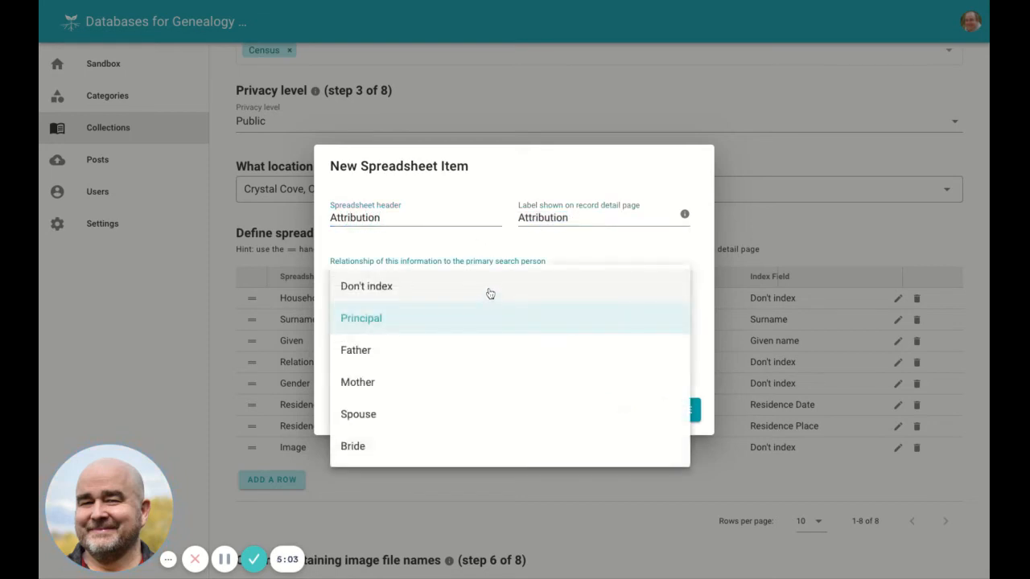
{"action": "left_click", "coordinate": [490, 288]}
{"action": "left_click", "coordinate": [678, 411]}
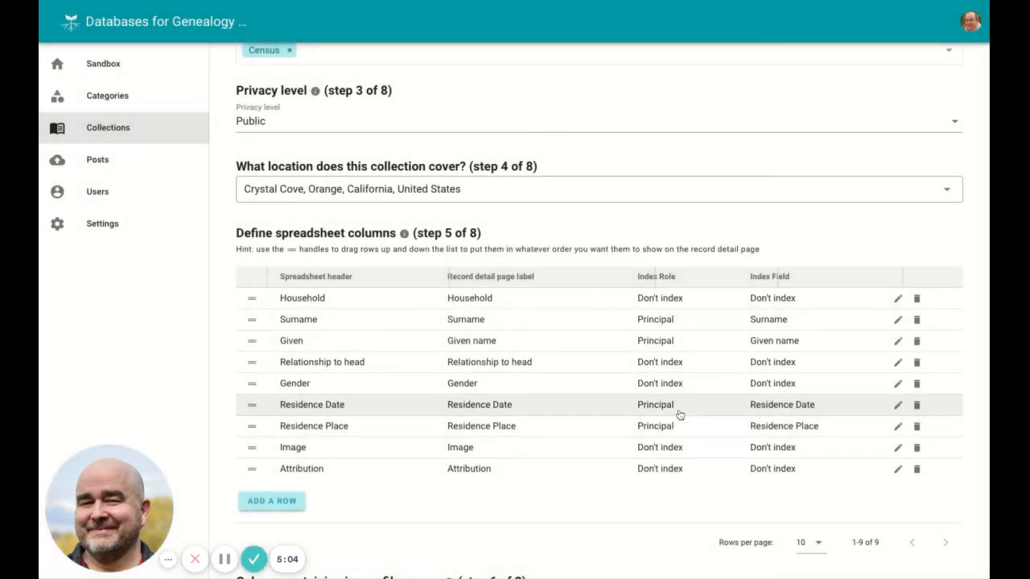
- Set Image as the column containing the collection's image file names
{"action": "scroll", "coordinate": [533, 518], "scroll_direction": "down", "scroll_amount": 2}
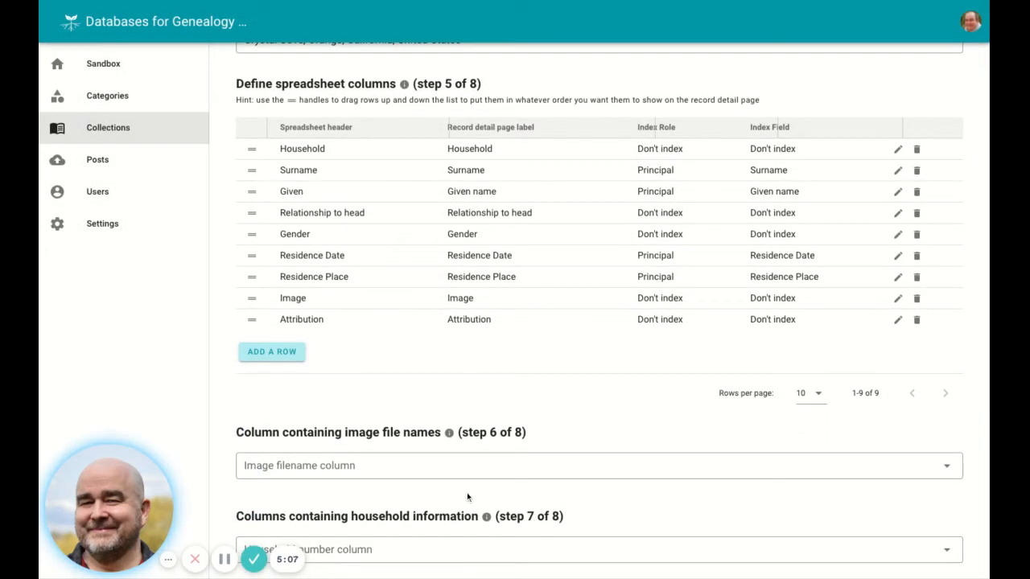
{"action": "scroll", "coordinate": [467, 492], "scroll_direction": "down", "scroll_amount": 3}
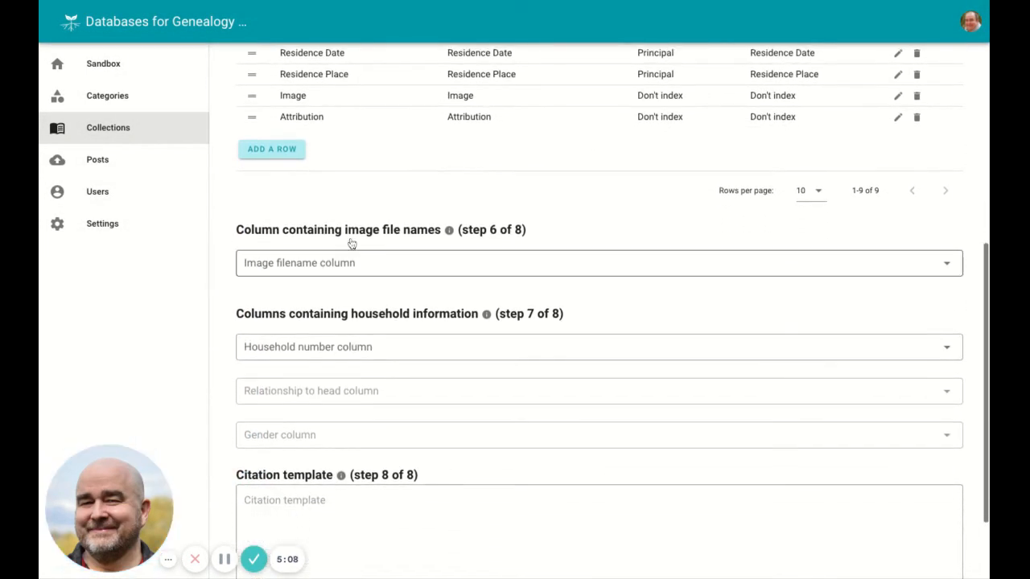
{"action": "left_click", "coordinate": [337, 264]}
{"action": "scroll", "coordinate": [326, 373], "scroll_direction": "down", "scroll_amount": 1}
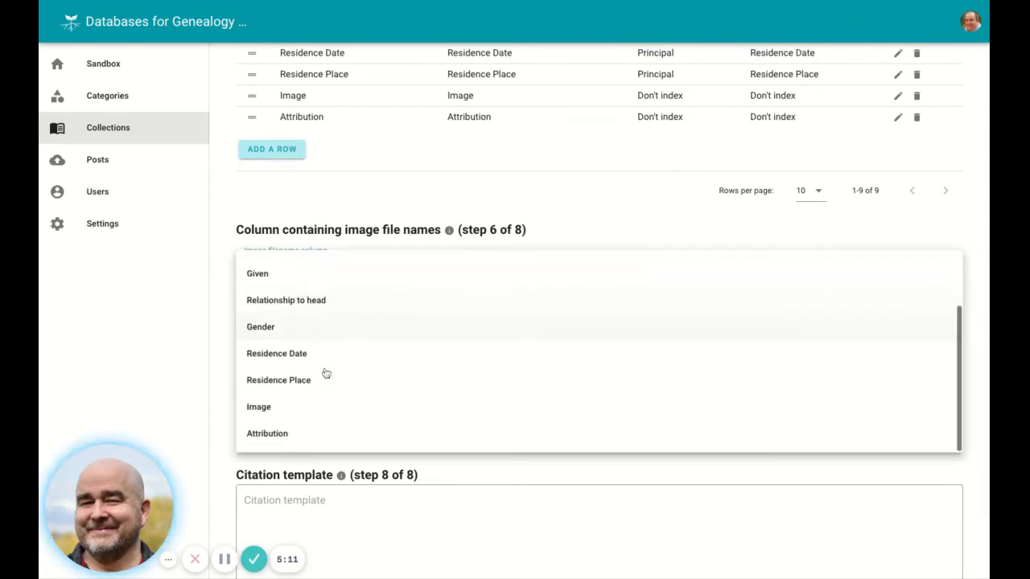
{"action": "left_click", "coordinate": [275, 408]}
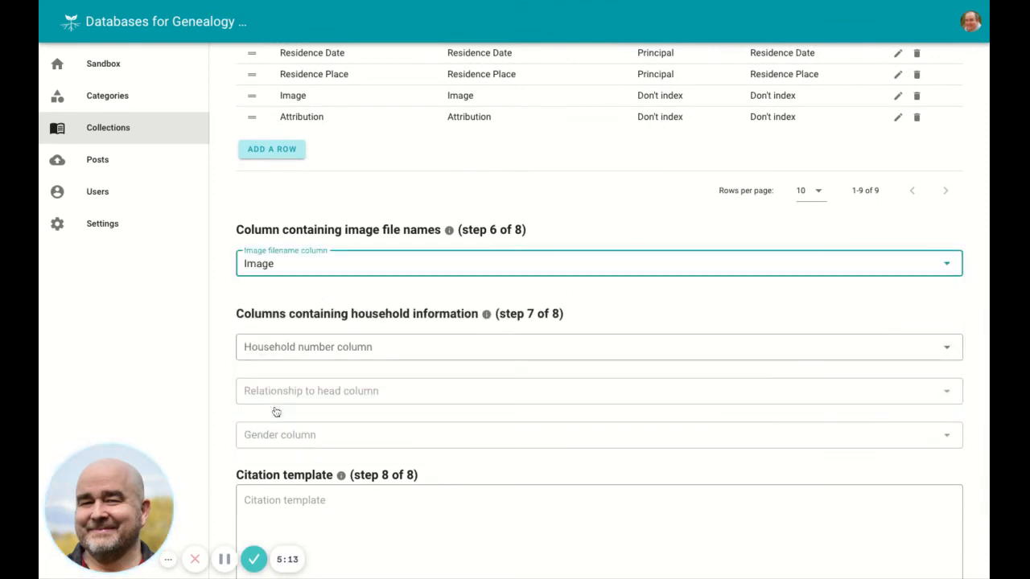
- Assign the household information columns: Household for household number, Relationship to head for relationship to head, and Gender for gender
{"action": "left_click", "coordinate": [338, 351]}
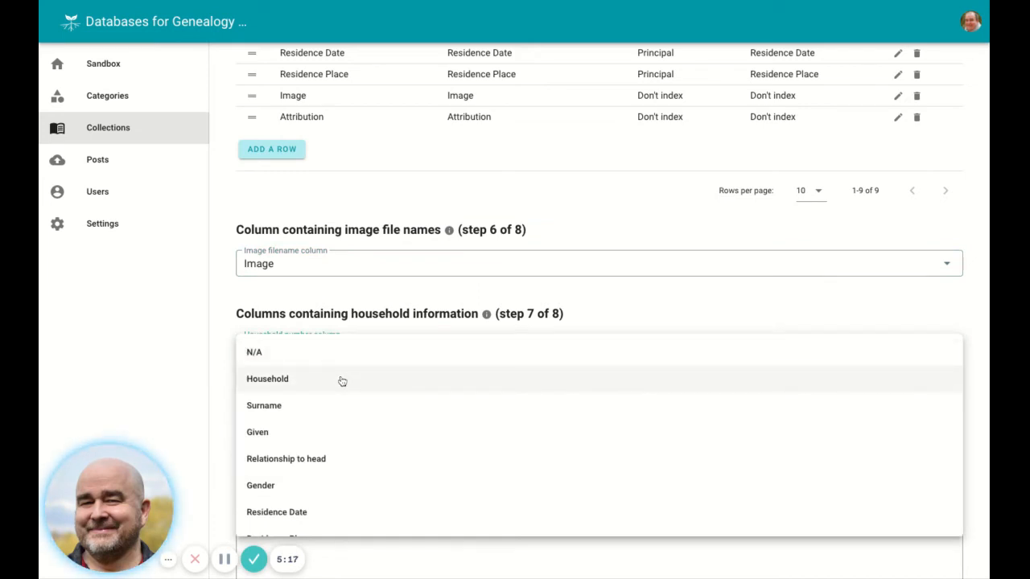
{"action": "left_click", "coordinate": [342, 381]}
{"action": "scroll", "coordinate": [354, 327], "scroll_direction": "down", "scroll_amount": 2}
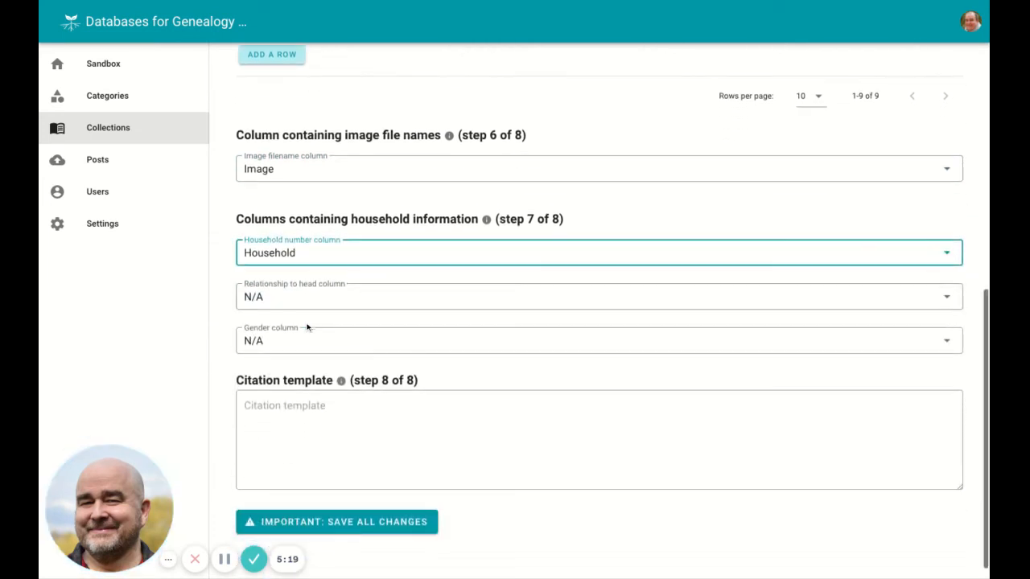
{"action": "left_click", "coordinate": [264, 298]}
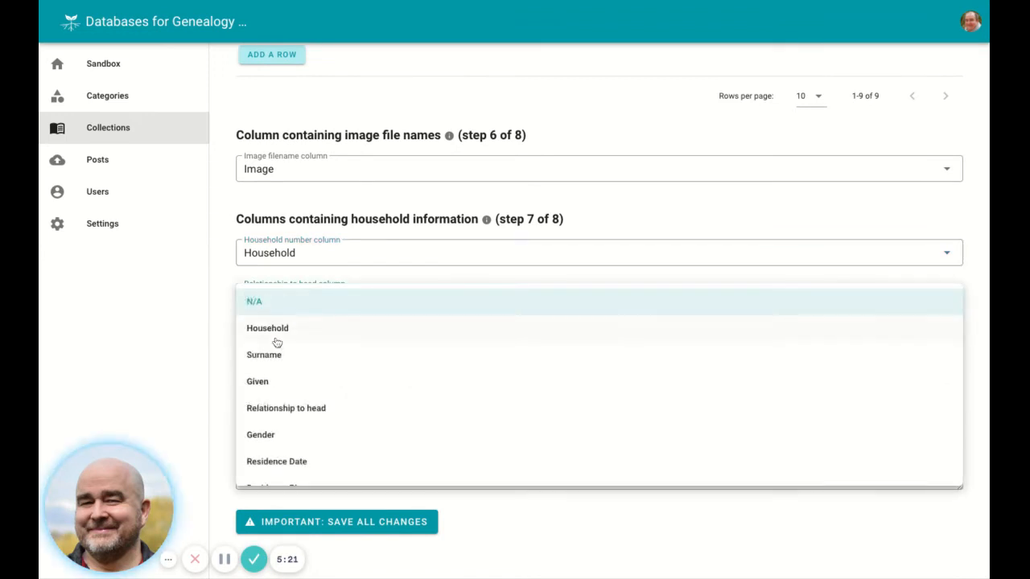
{"action": "left_click", "coordinate": [279, 408]}
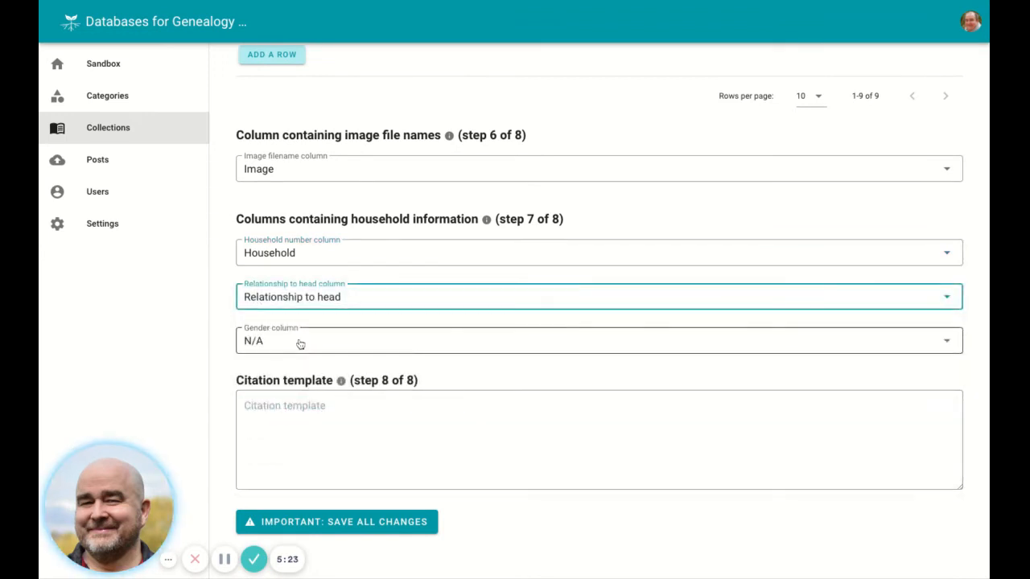
{"action": "left_click", "coordinate": [300, 343]}
{"action": "scroll", "coordinate": [286, 458], "scroll_direction": "down", "scroll_amount": 1}
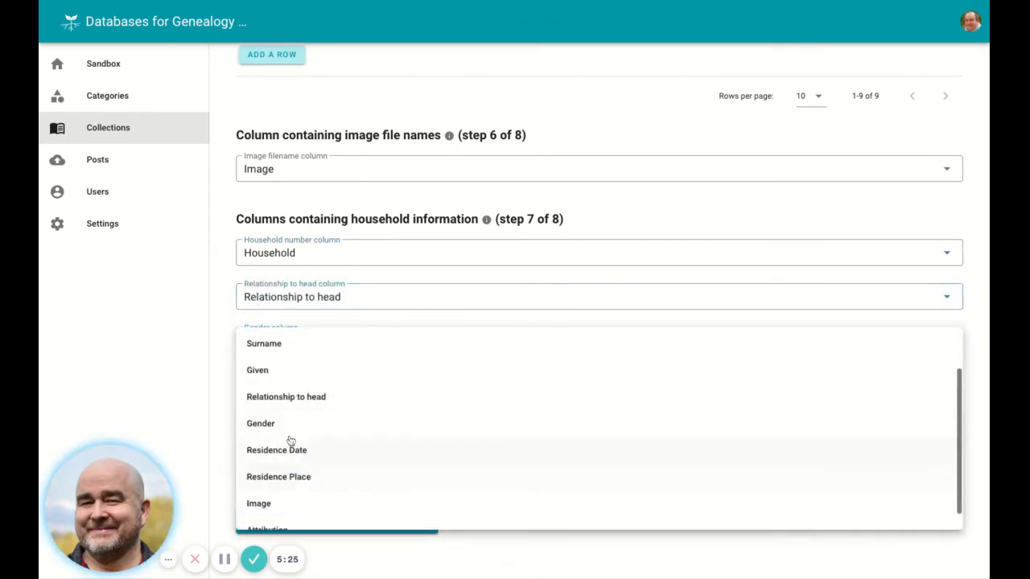
{"action": "left_click", "coordinate": [290, 425]}
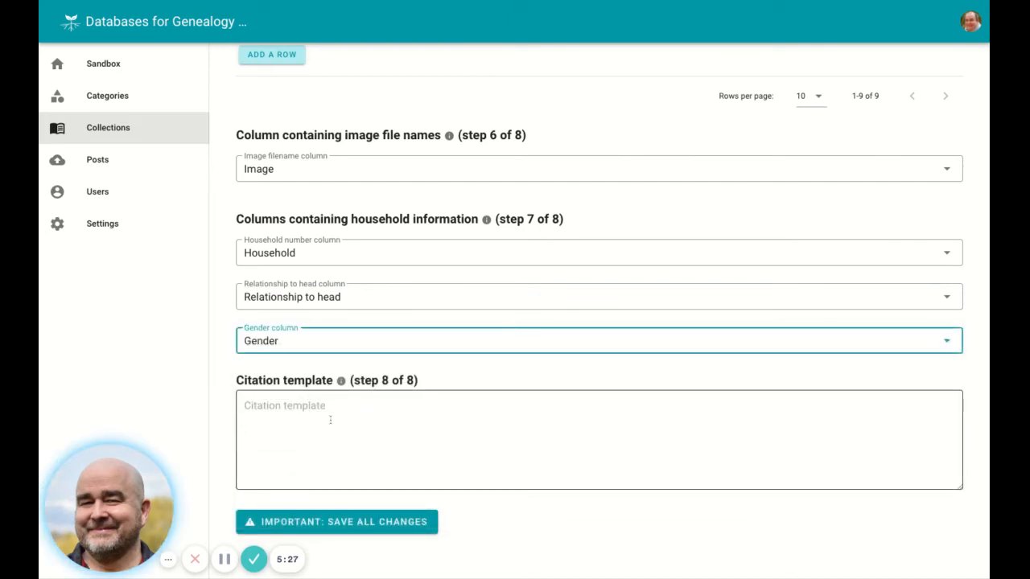
{"action": "left_click", "coordinate": [335, 386]}
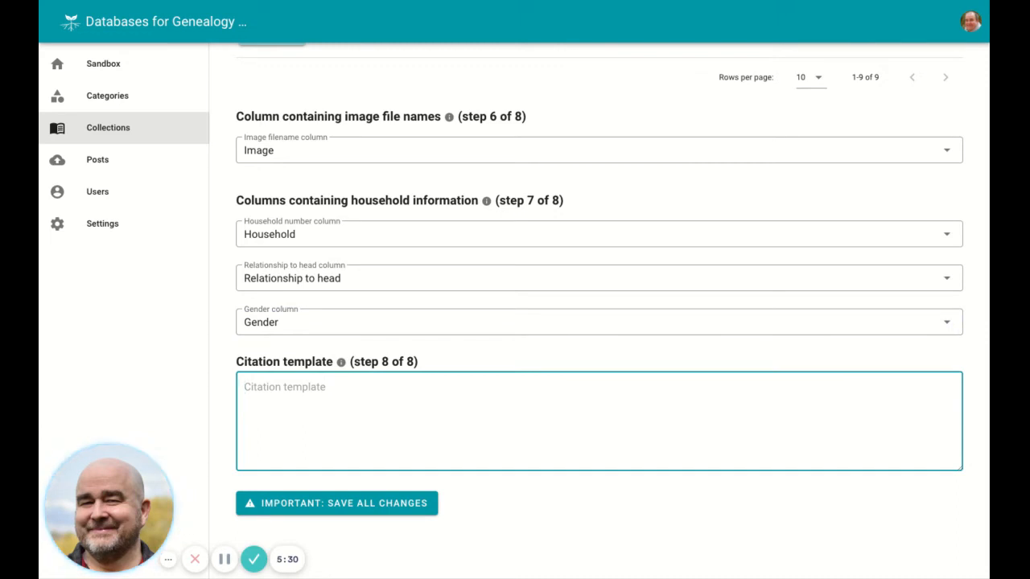
{"action": "type", "text": "Citation Template"}
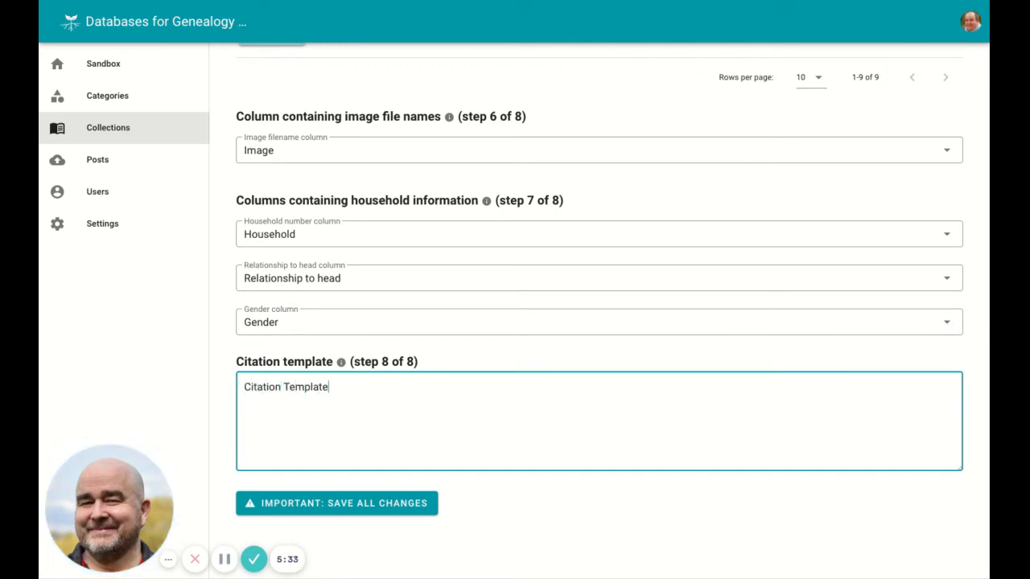
{"action": "type", "text": " goes here {{"}
{"action": "scroll", "coordinate": [716, 179], "scroll_direction": "up", "scroll_amount": 1}
{"action": "scroll", "coordinate": [716, 183], "scroll_direction": "up", "scroll_amount": 2}
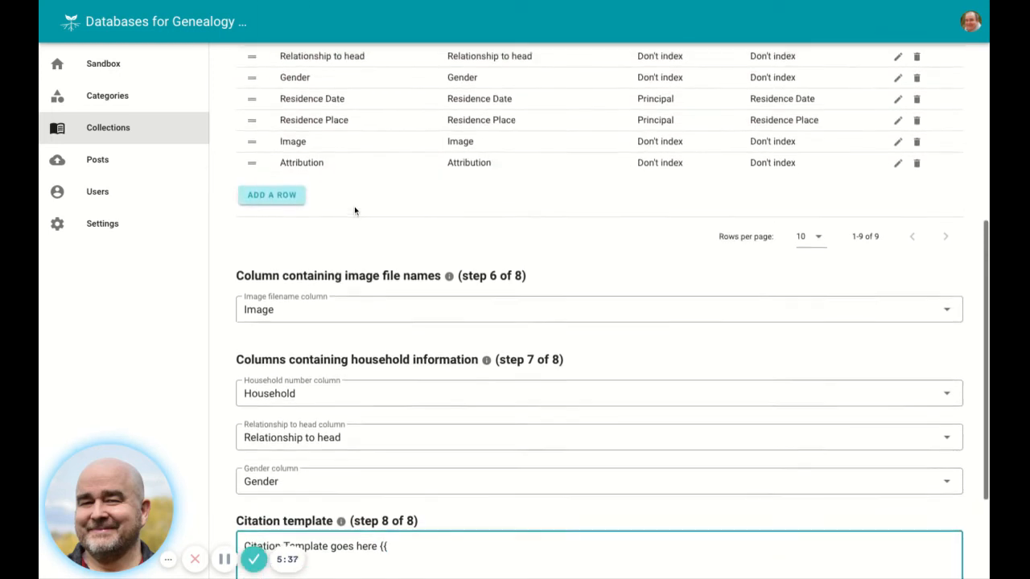
{"action": "scroll", "coordinate": [508, 462], "scroll_direction": "down", "scroll_amount": 2}
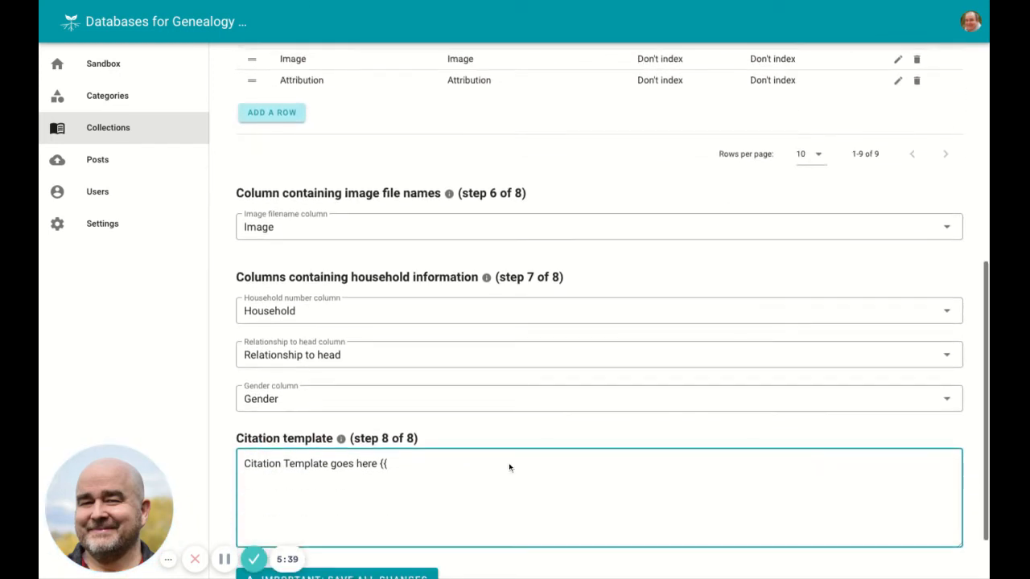
- Set the citation template to "{{ Given }} {{ Surname }} found in Crystal Cove Census"
{"action": "triple_click", "coordinate": [431, 461]}
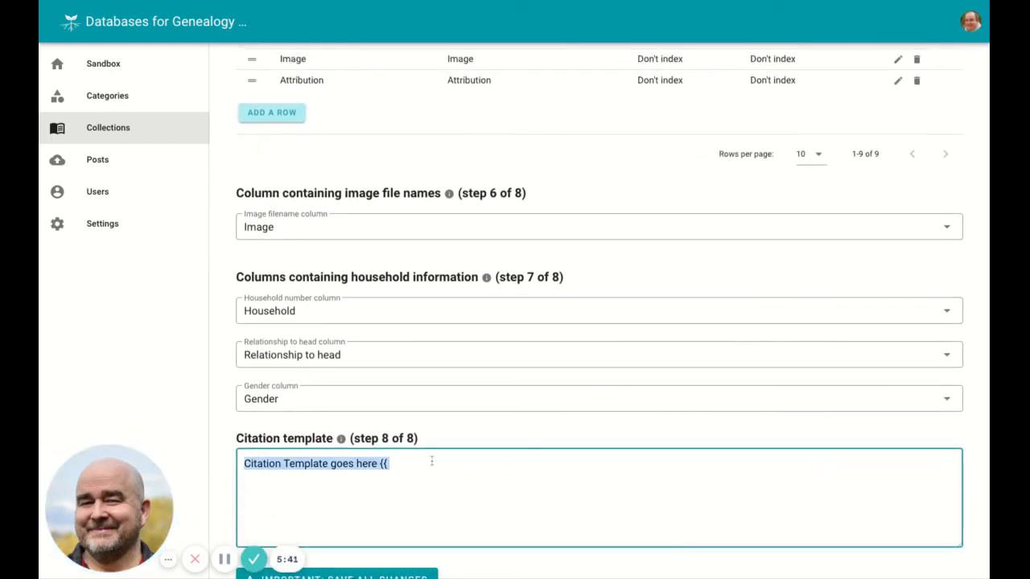
{"action": "type", "text": "{{ G"}
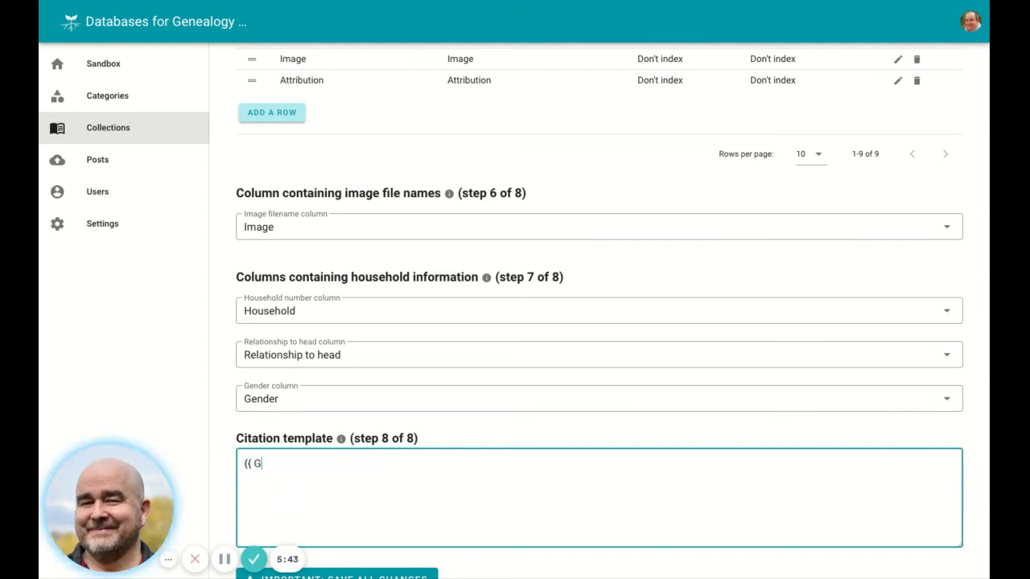
{"action": "type", "text": "iven }} {{"}
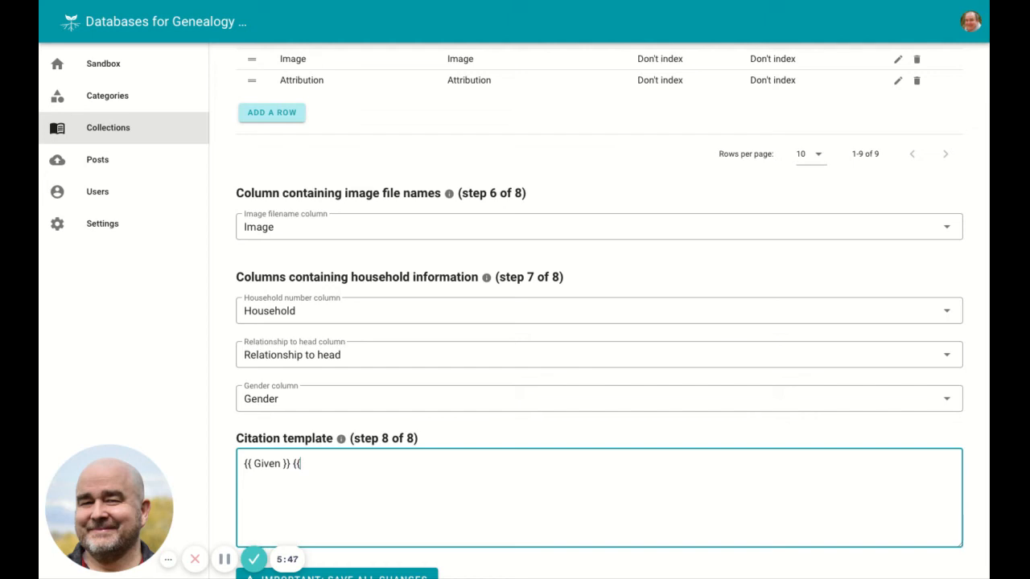
{"action": "type", "text": " Surname "}
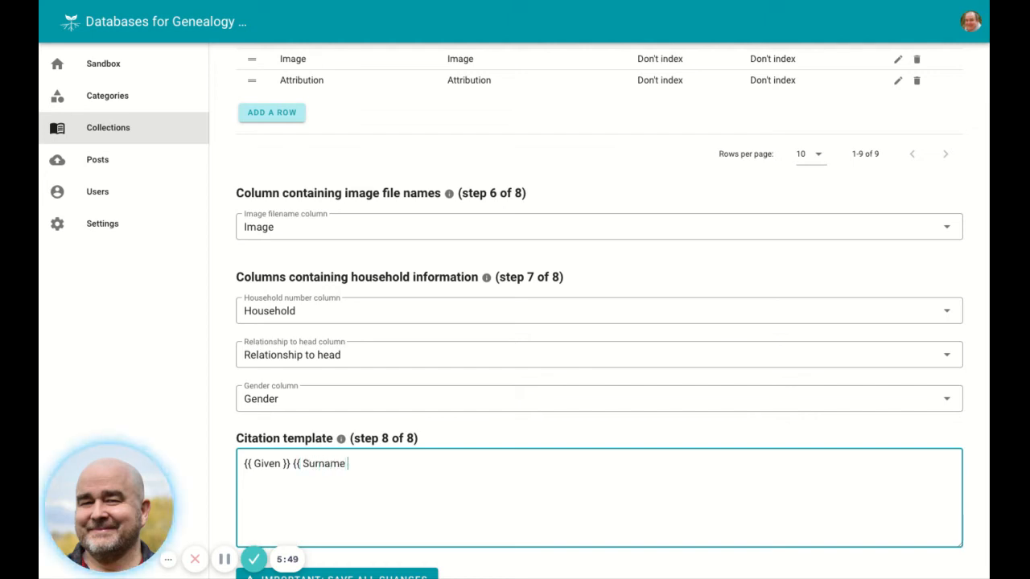
{"action": "type", "text": "}} fond"}
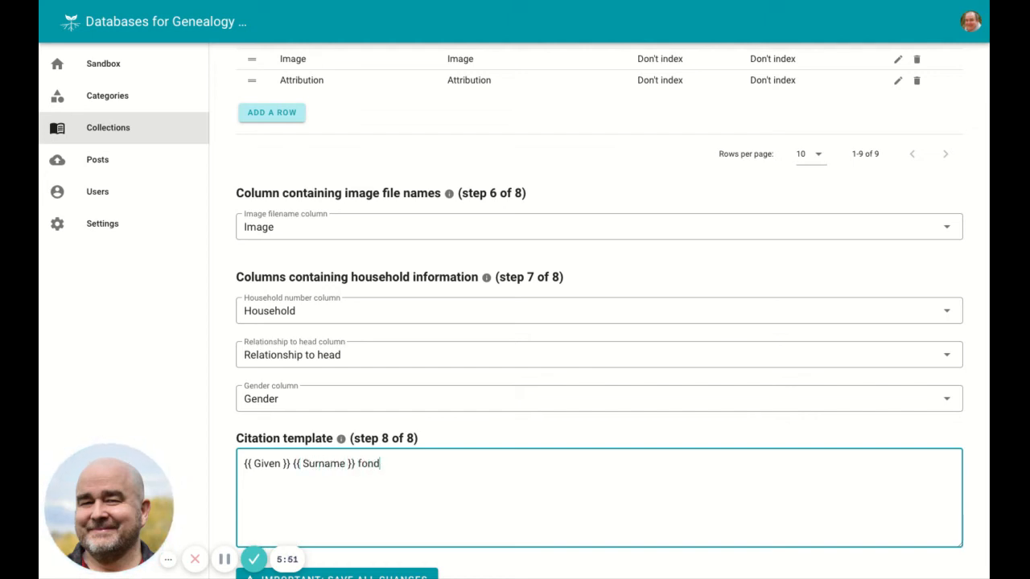
{"action": "key", "text": "BackSpace"}
{"action": "key", "text": "BackSpace"}
{"action": "key", "text": "BackSpace"}
{"action": "type", "text": "ound in Crysta"}
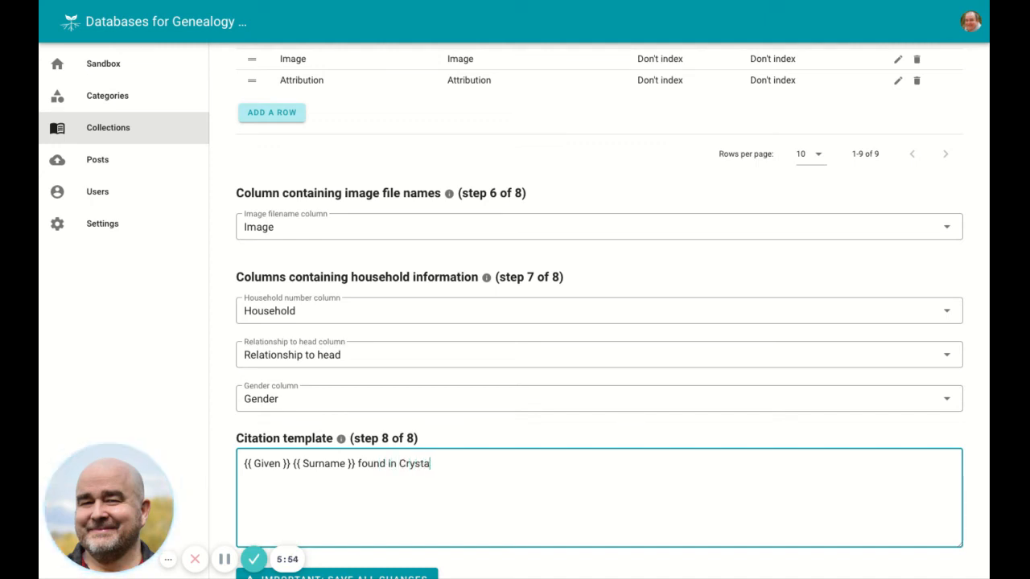
{"action": "type", "text": "l Cove Censu"}
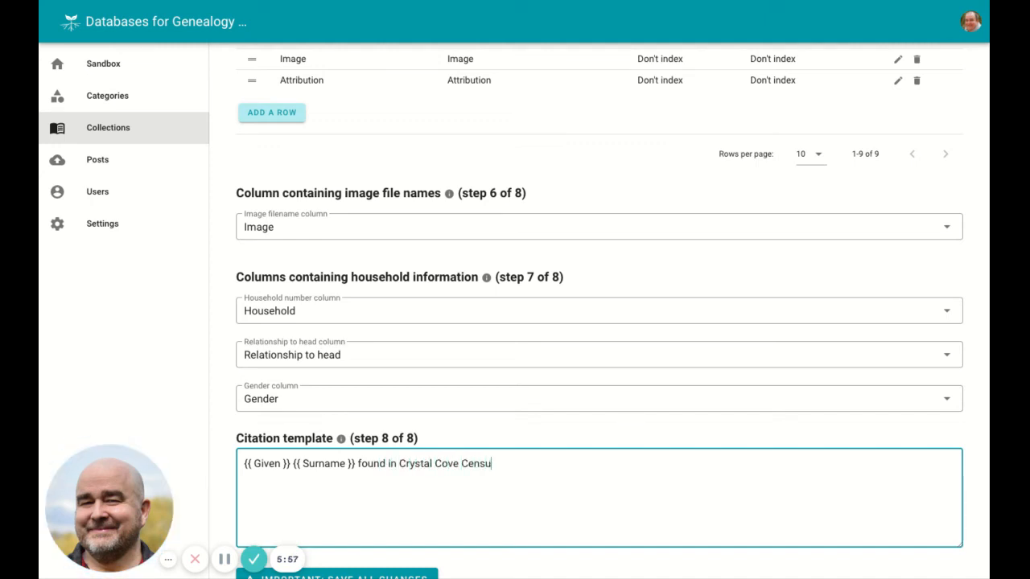
{"action": "type", "text": "s"}
- Check the citation placeholders against the spreadsheet headers and save all changes to the collection
{"action": "scroll", "coordinate": [571, 445], "scroll_direction": "down", "scroll_amount": 1}
{"action": "scroll", "coordinate": [326, 383], "scroll_direction": "up", "scroll_amount": 4}
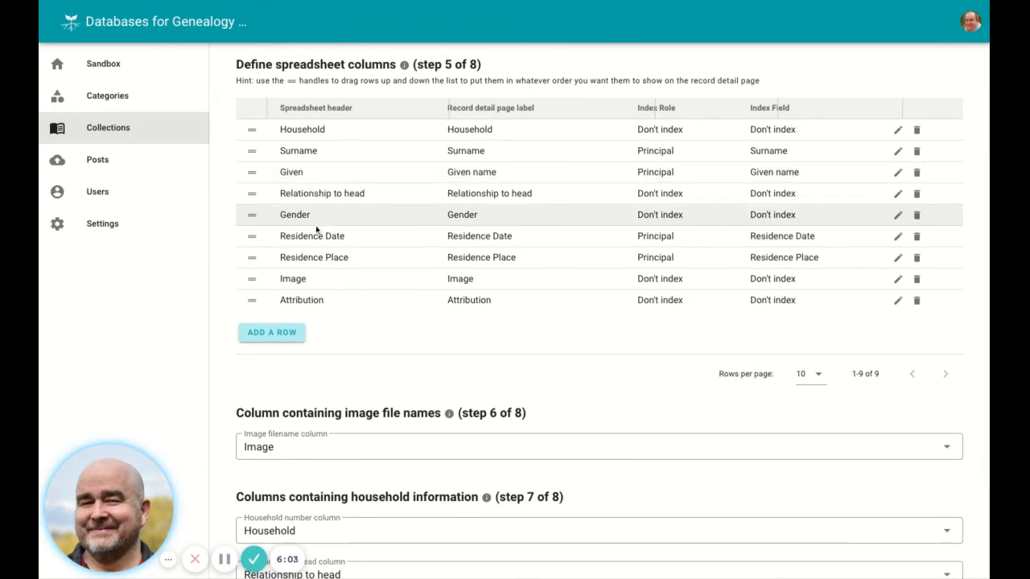
{"action": "scroll", "coordinate": [346, 348], "scroll_direction": "down", "scroll_amount": 3}
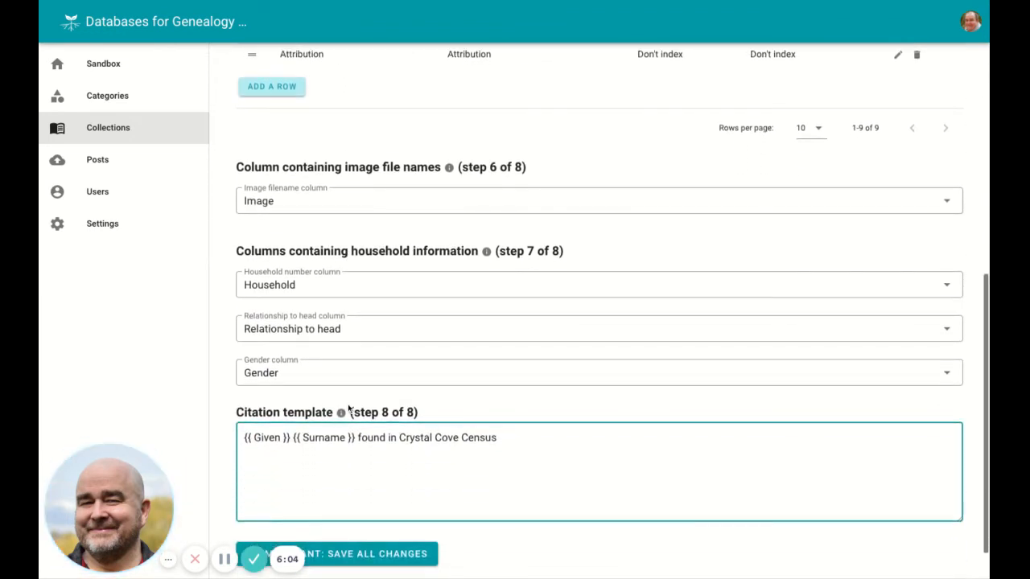
{"action": "scroll", "coordinate": [365, 434], "scroll_direction": "down", "scroll_amount": 1}
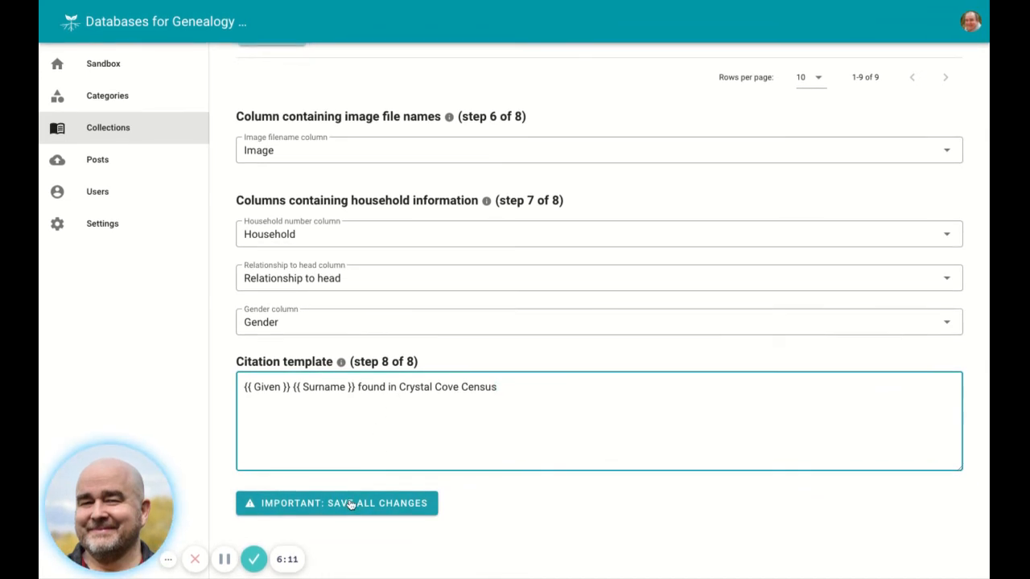
{"action": "left_click", "coordinate": [349, 505]}
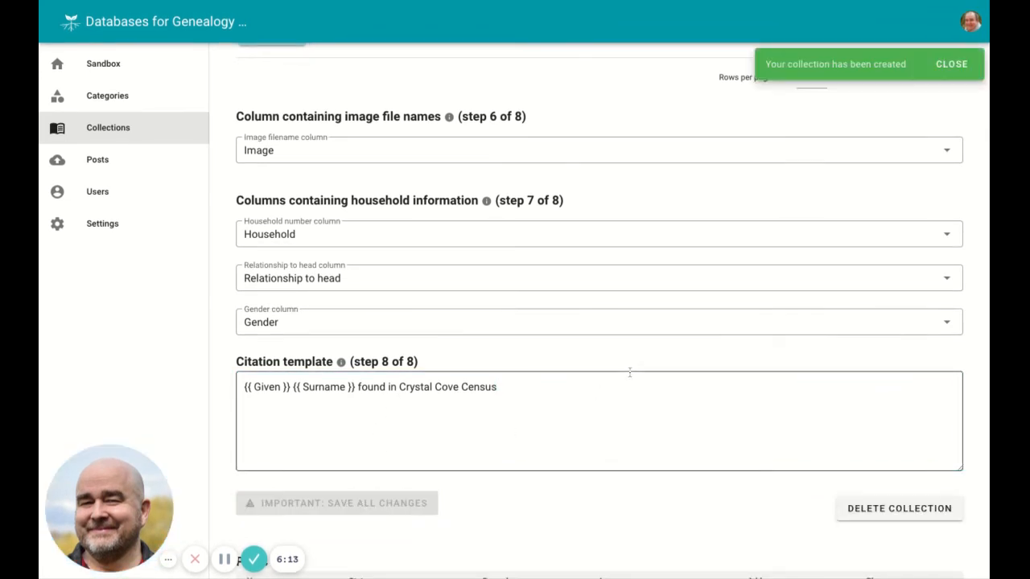
- Create and save a new post named Scooby Doo in the Crystal Cove Census collection
{"action": "scroll", "coordinate": [632, 435], "scroll_direction": "down", "scroll_amount": 2}
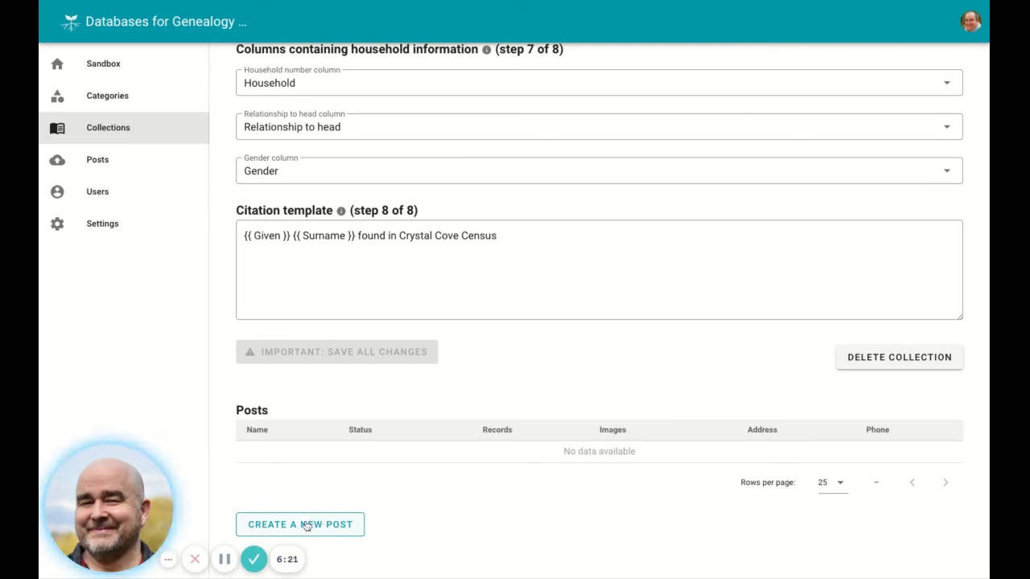
{"action": "left_click", "coordinate": [306, 526]}
{"action": "left_click", "coordinate": [312, 142]}
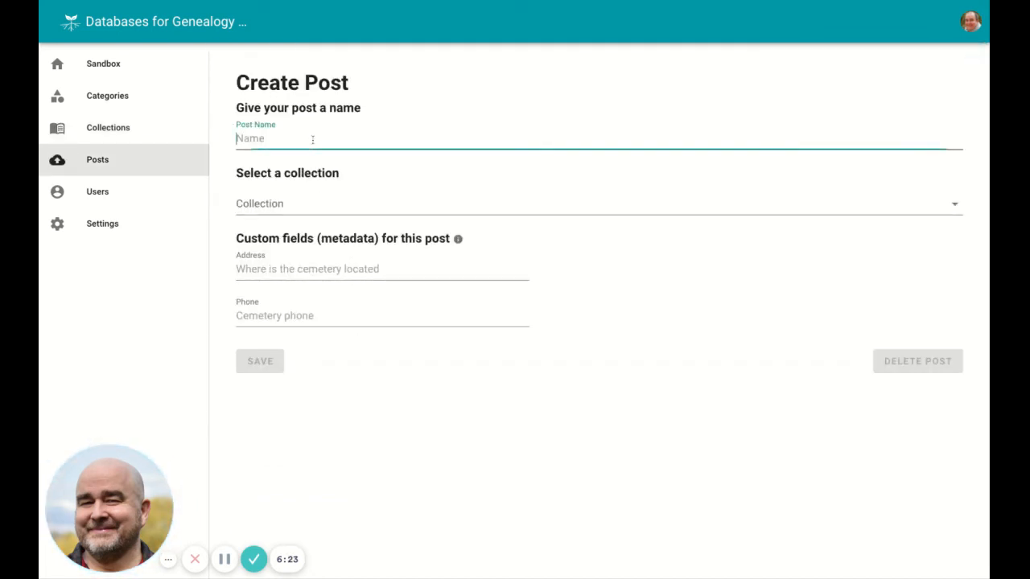
{"action": "type", "text": "Sc"}
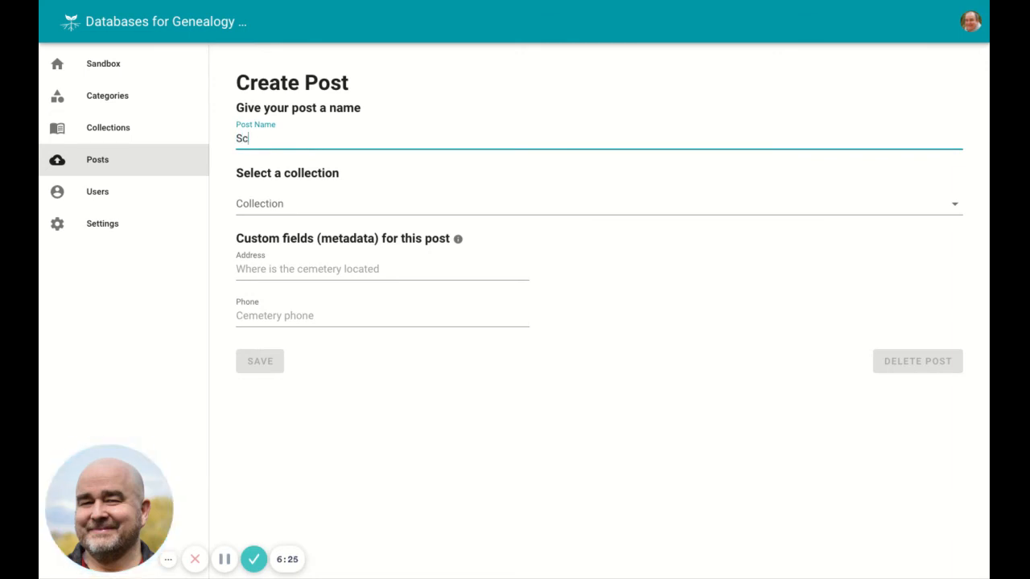
{"action": "type", "text": "ooby Doo"}
{"action": "key", "text": "Tab"}
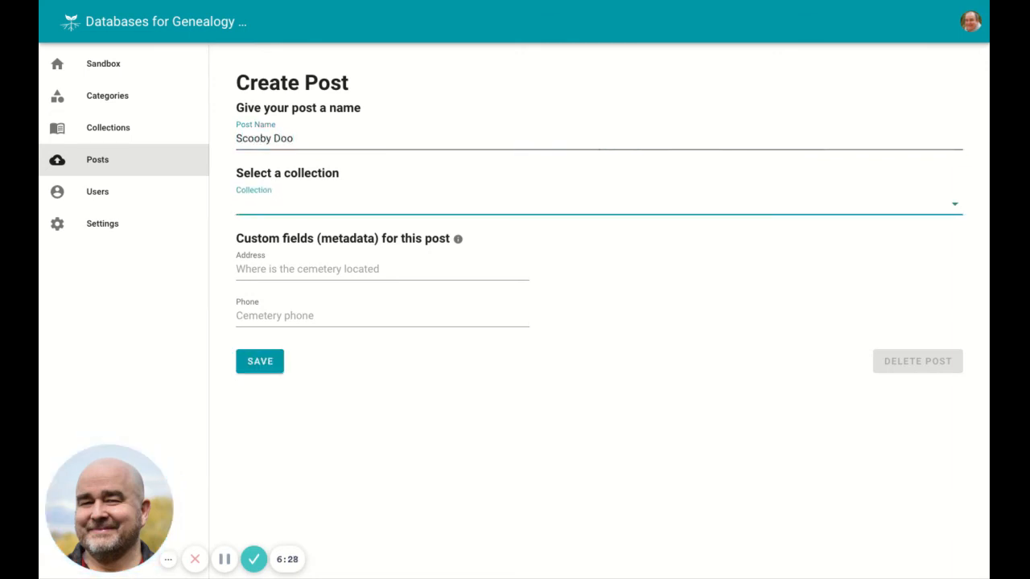
{"action": "left_click", "coordinate": [296, 209]}
{"action": "left_click", "coordinate": [269, 312]}
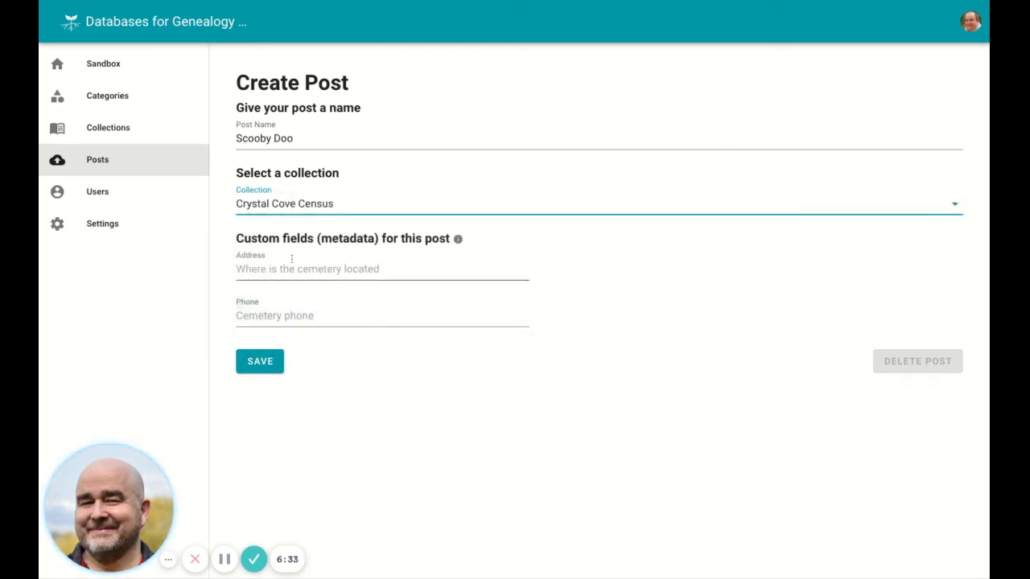
{"action": "left_click", "coordinate": [260, 362]}
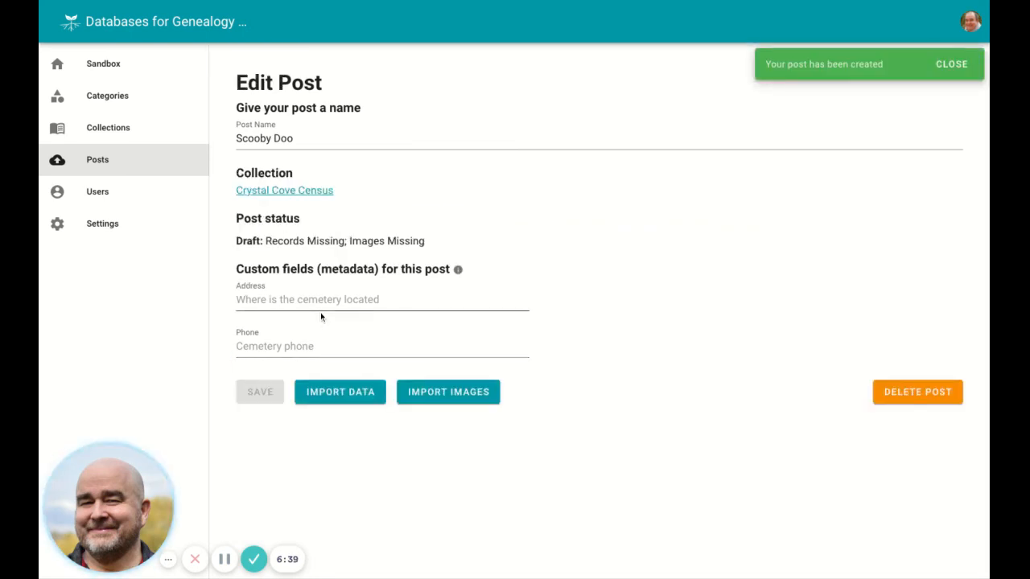
- Import the data file 1969-crystal-cove-california-census.csv into the Scooby Doo post
{"action": "left_click", "coordinate": [345, 402]}
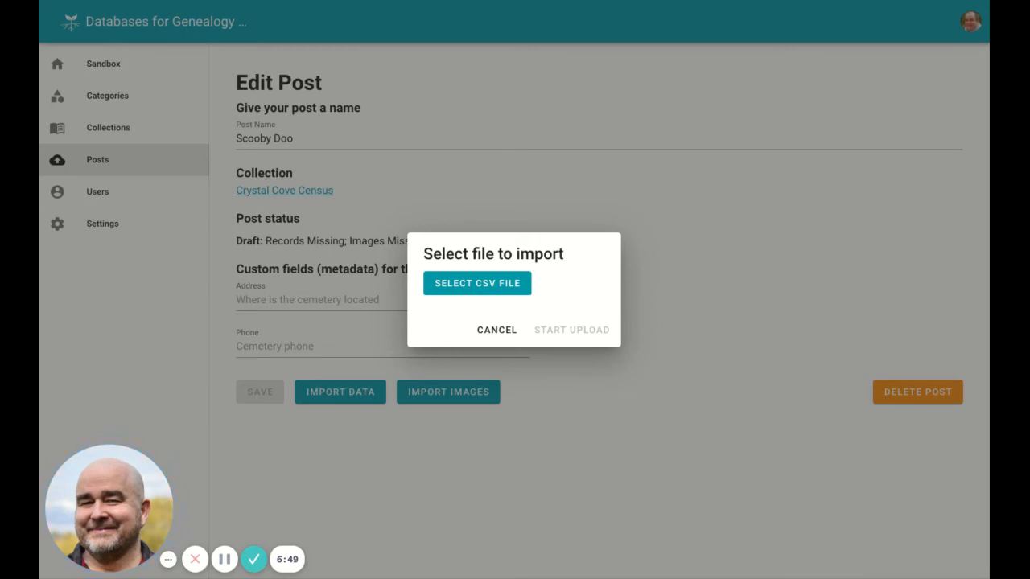
{"action": "left_click", "coordinate": [549, 345]}
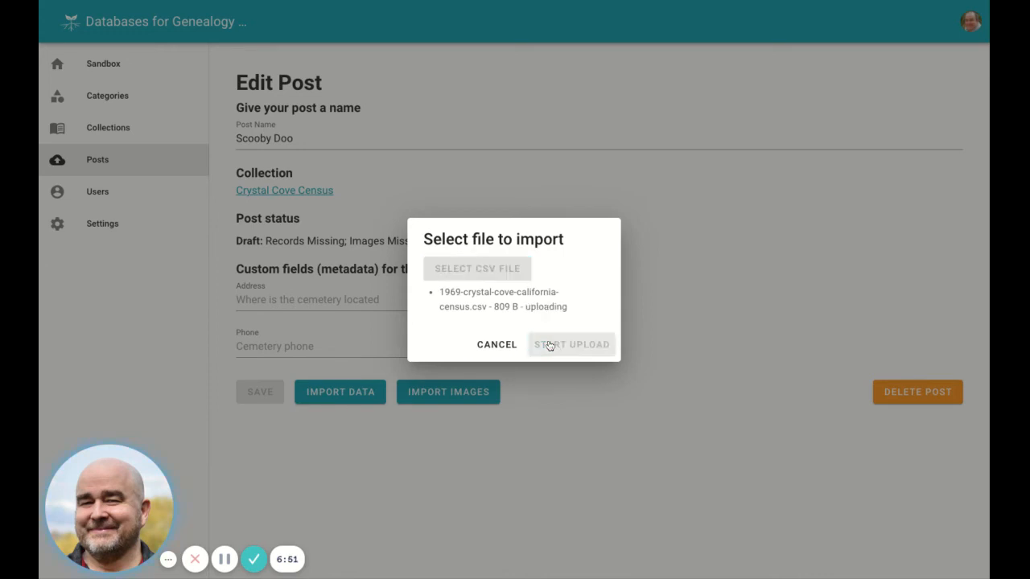
{"action": "left_click", "coordinate": [549, 344]}
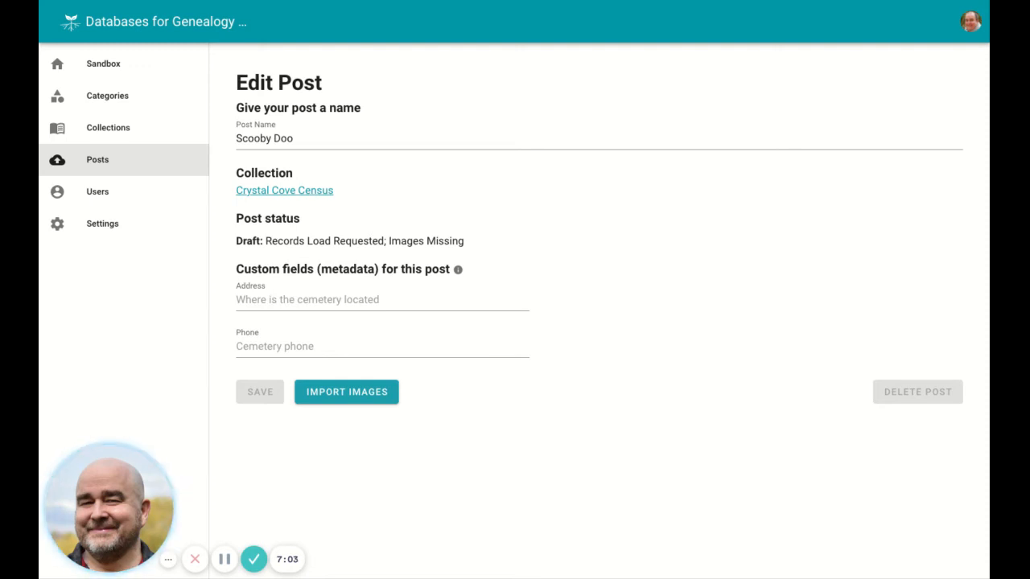
- Import the images archive 1969-crystal-cove-california-census.zip into the Scooby Doo post
{"action": "left_click", "coordinate": [342, 392]}
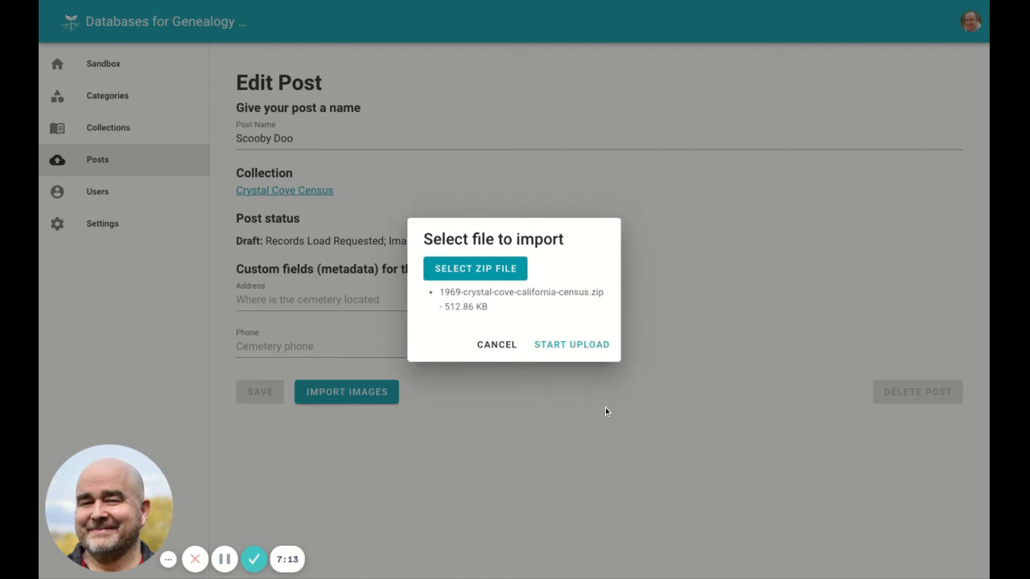
{"action": "left_click", "coordinate": [550, 345]}
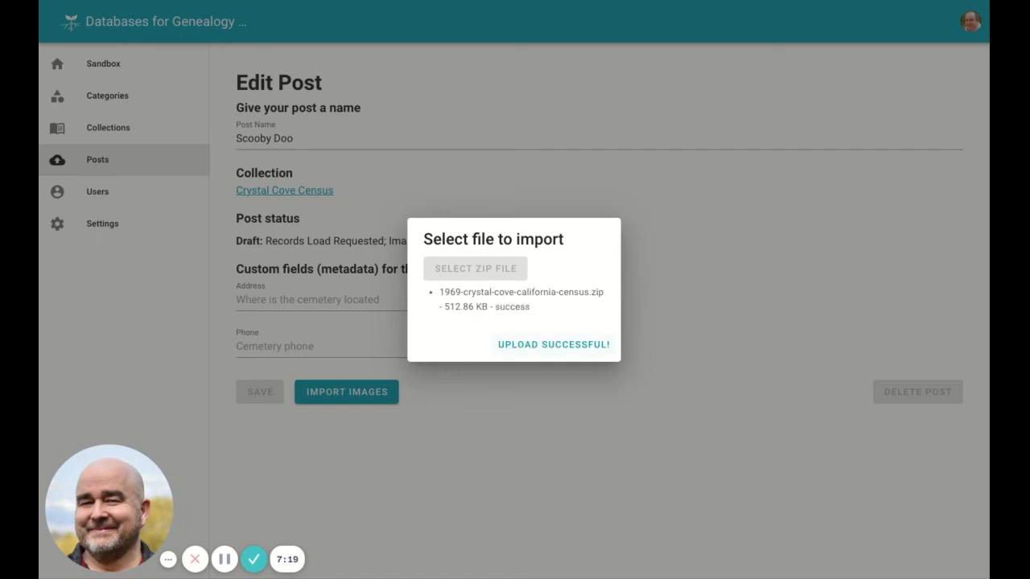
{"action": "left_click", "coordinate": [547, 344]}
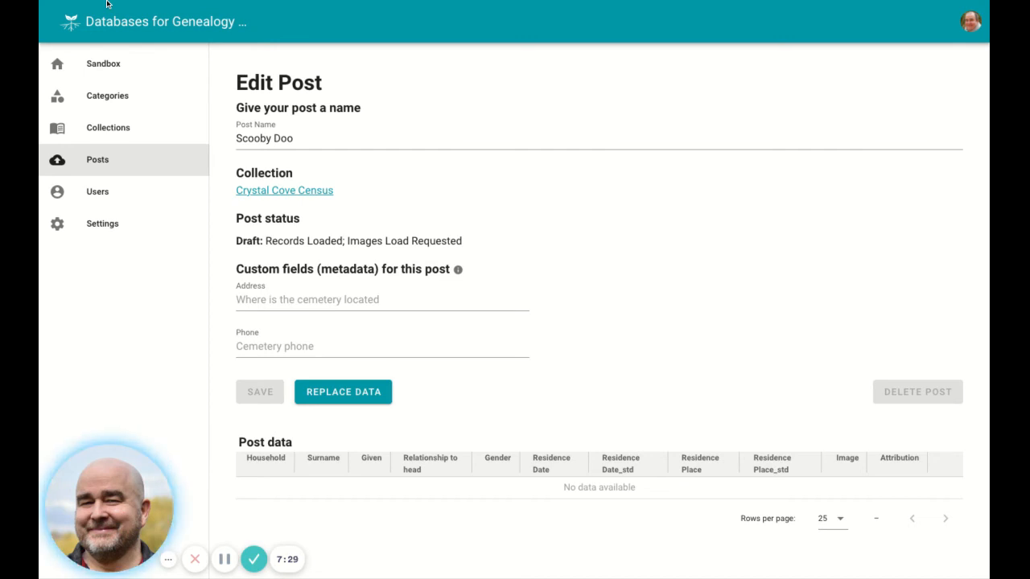
- Reload the post to examine its imported rows, and view the first row's record detail page with its citation, image and household
{"action": "key", "text": "super+r"}
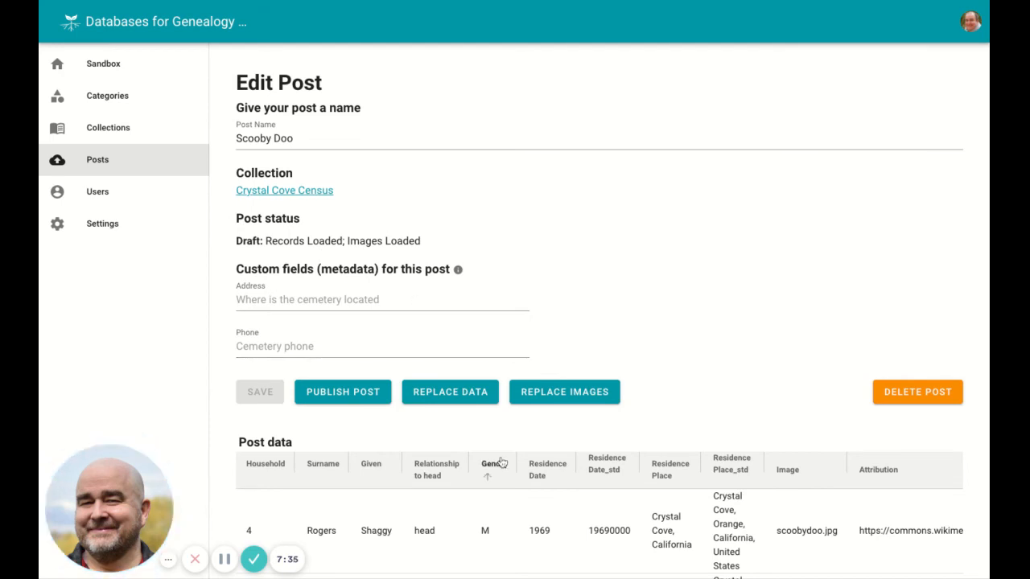
{"action": "scroll", "coordinate": [499, 464], "scroll_direction": "down", "scroll_amount": 5}
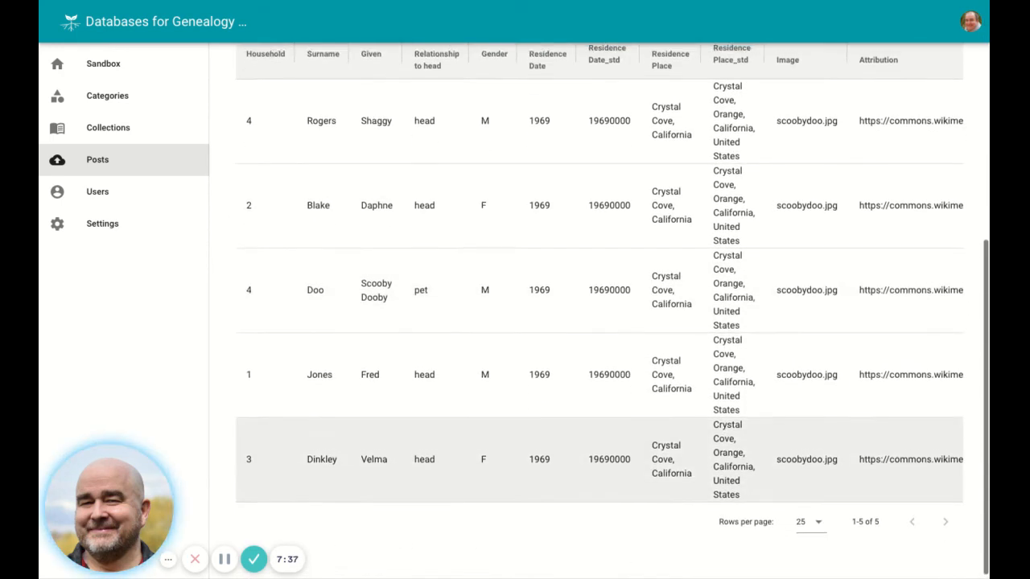
{"action": "scroll", "coordinate": [498, 462], "scroll_direction": "up", "scroll_amount": 2}
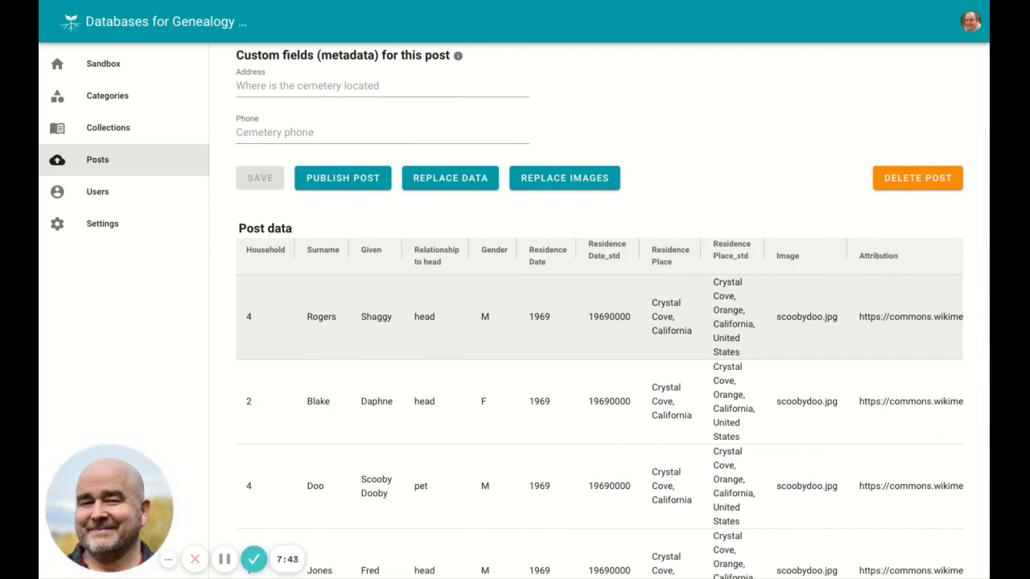
{"action": "left_click", "coordinate": [595, 326]}
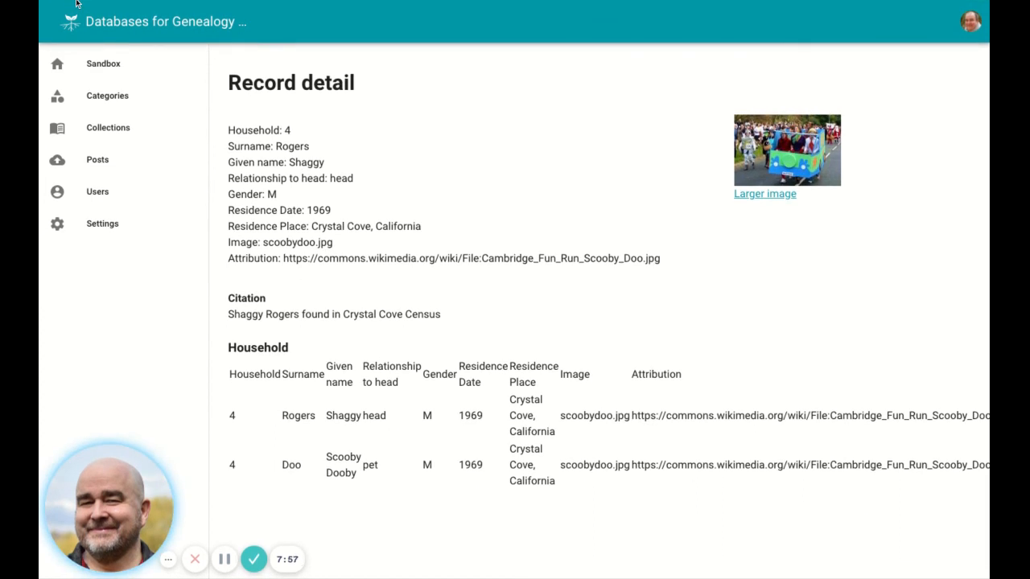
{"action": "left_click", "coordinate": [77, 3]}
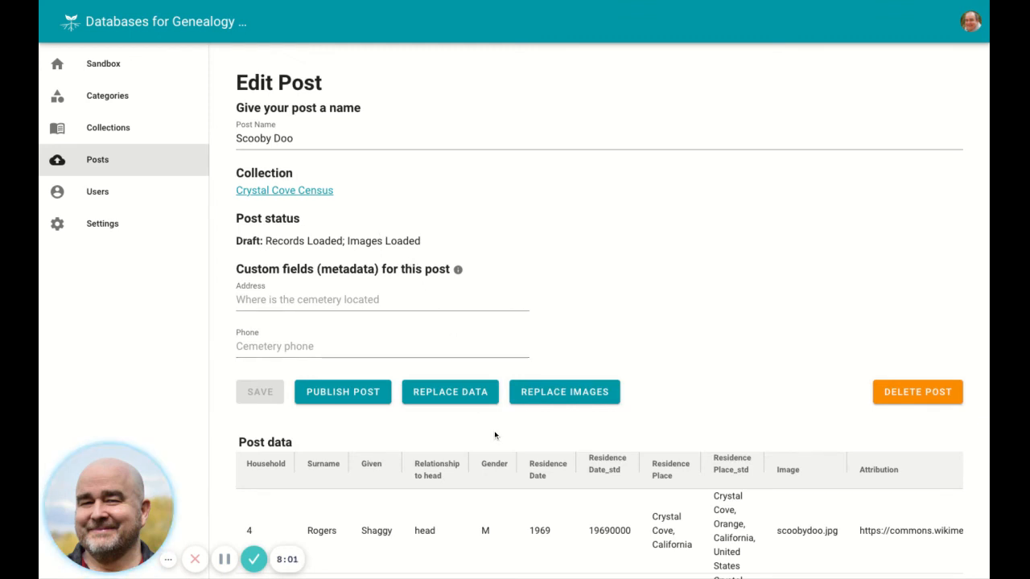
{"action": "scroll", "coordinate": [494, 435], "scroll_direction": "down", "scroll_amount": 1}
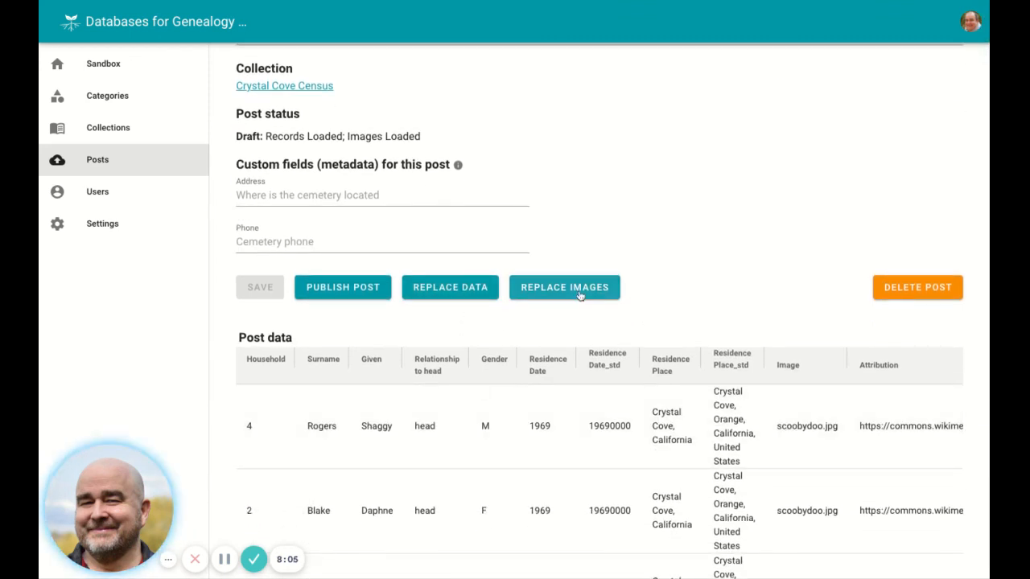
{"action": "left_click", "coordinate": [534, 354]}
{"action": "scroll", "coordinate": [535, 351], "scroll_direction": "down", "scroll_amount": 1}
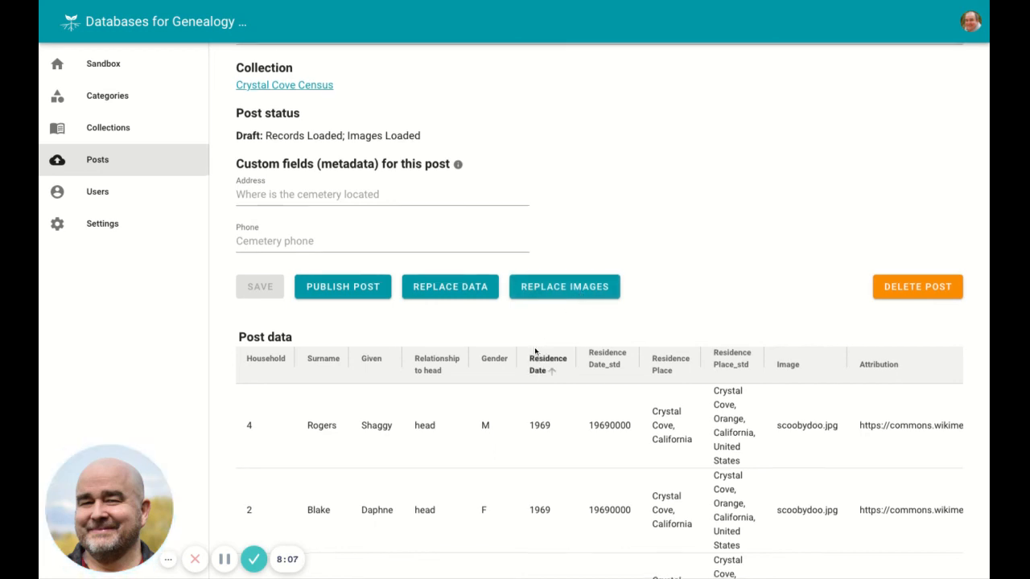
{"action": "scroll", "coordinate": [534, 347], "scroll_direction": "down", "scroll_amount": 2}
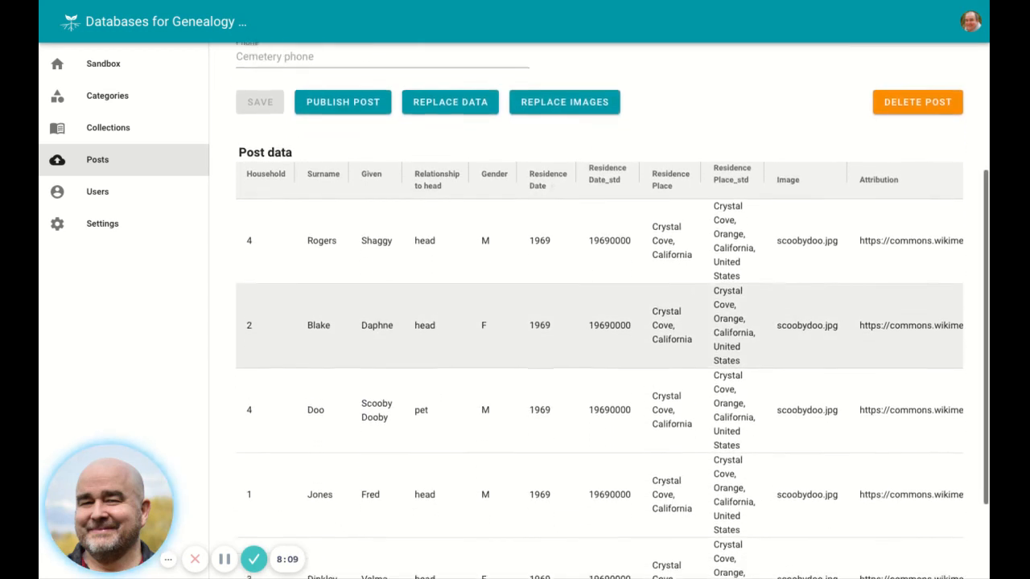
- Publish the Scooby Doo post and reload the page to check its post status
{"action": "scroll", "coordinate": [515, 354], "scroll_direction": "up", "scroll_amount": 4}
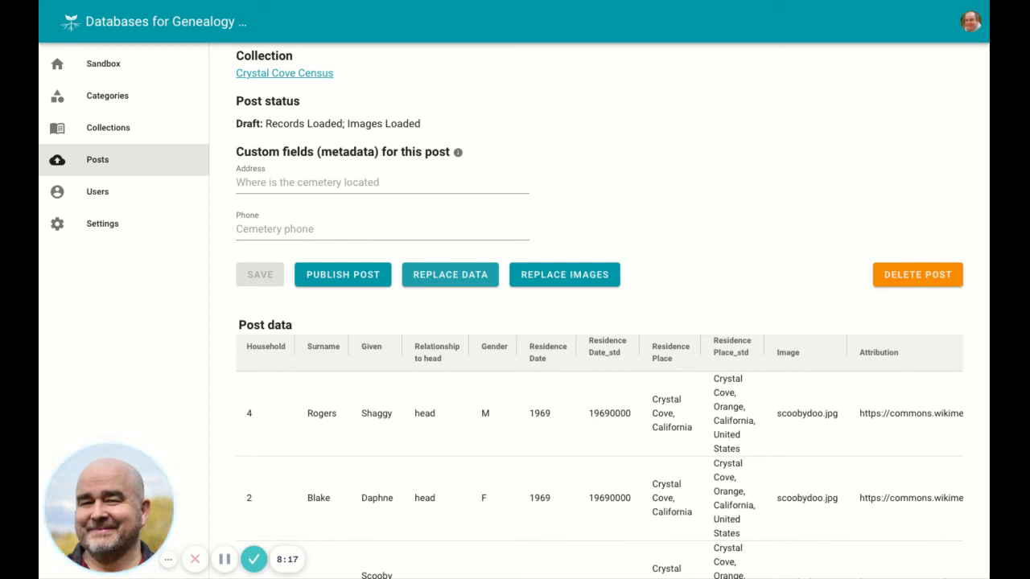
{"action": "scroll", "coordinate": [481, 279], "scroll_direction": "up", "scroll_amount": 3}
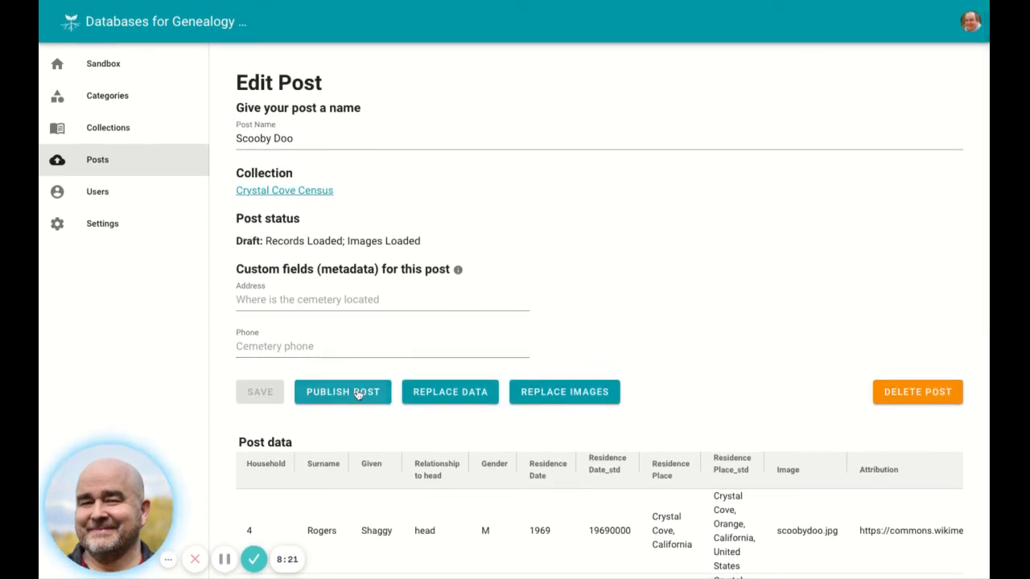
{"action": "left_click", "coordinate": [346, 394]}
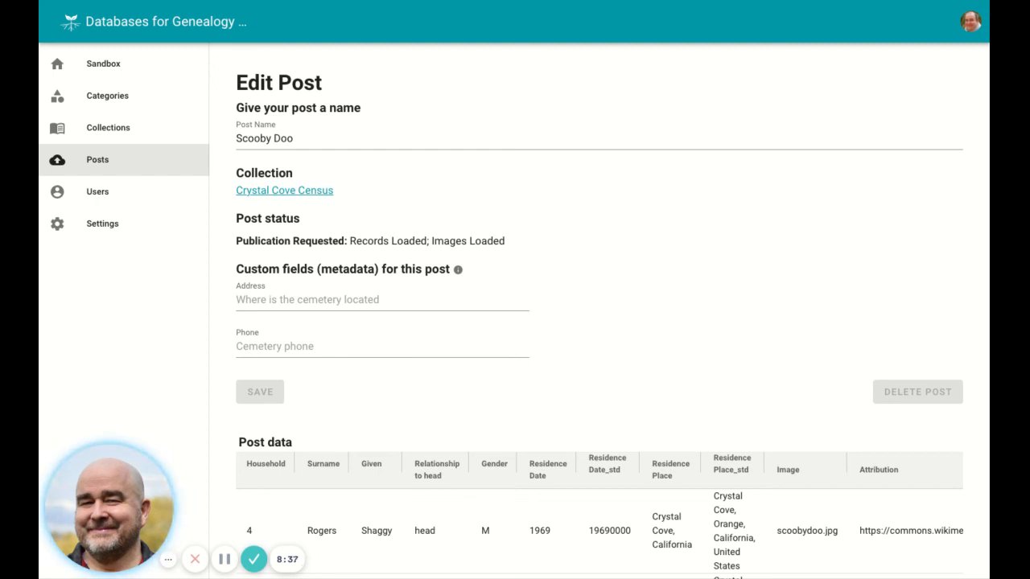
{"action": "key", "text": "super+r"}
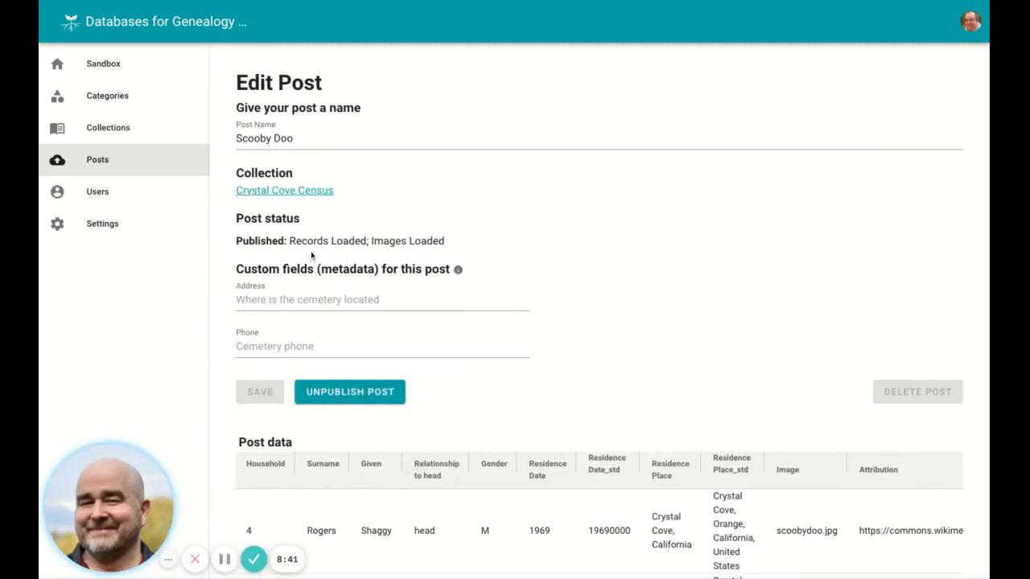
{"action": "double_click", "coordinate": [284, 240]}
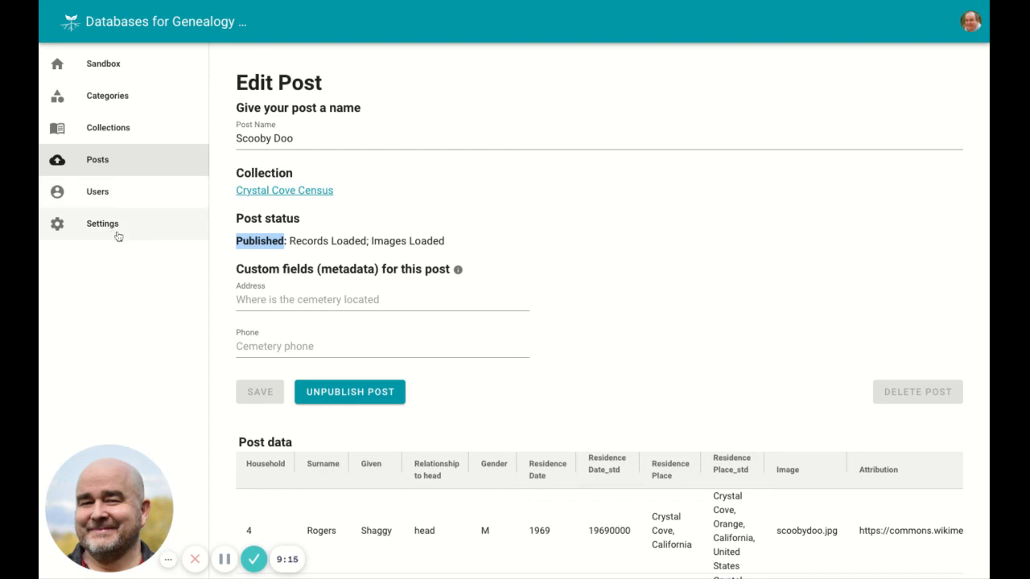
- Leave the post for the Sandbox society overview and return to the start page with the society selection and information links
{"action": "scroll", "coordinate": [209, 328], "scroll_direction": "down", "scroll_amount": 1}
{"action": "scroll", "coordinate": [209, 328], "scroll_direction": "down", "scroll_amount": 4}
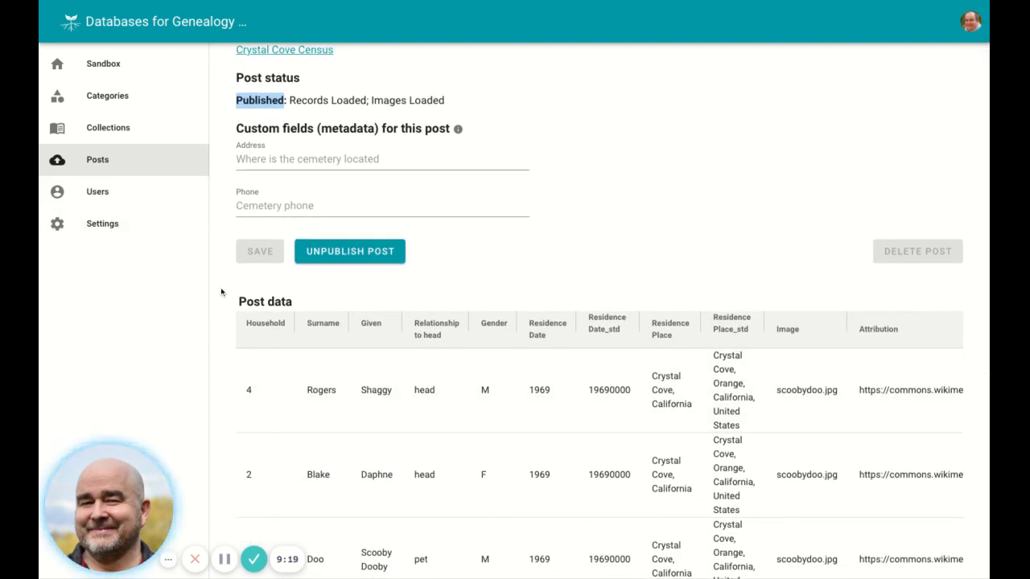
{"action": "scroll", "coordinate": [220, 287], "scroll_direction": "up", "scroll_amount": 5}
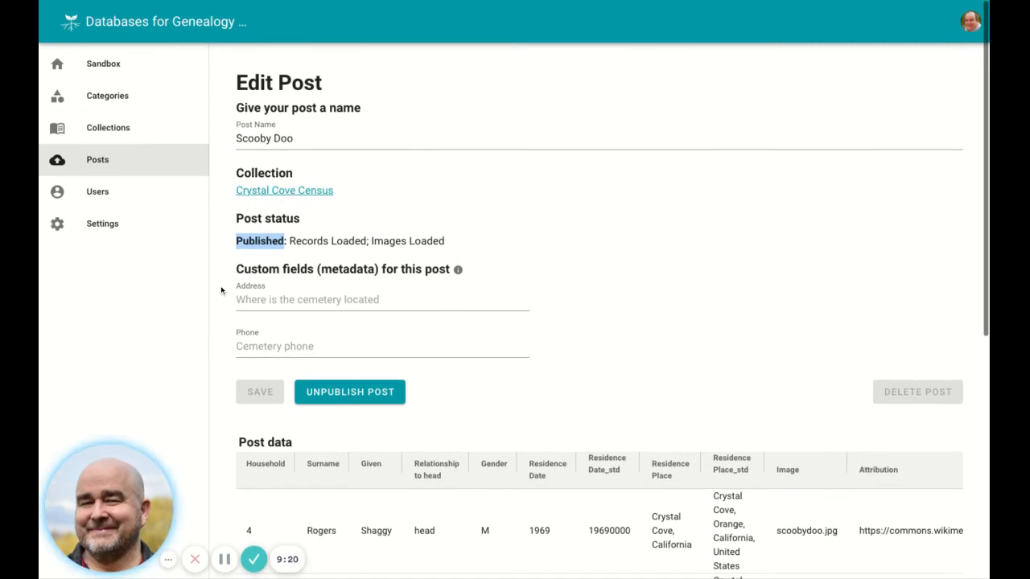
{"action": "left_click", "coordinate": [113, 71]}
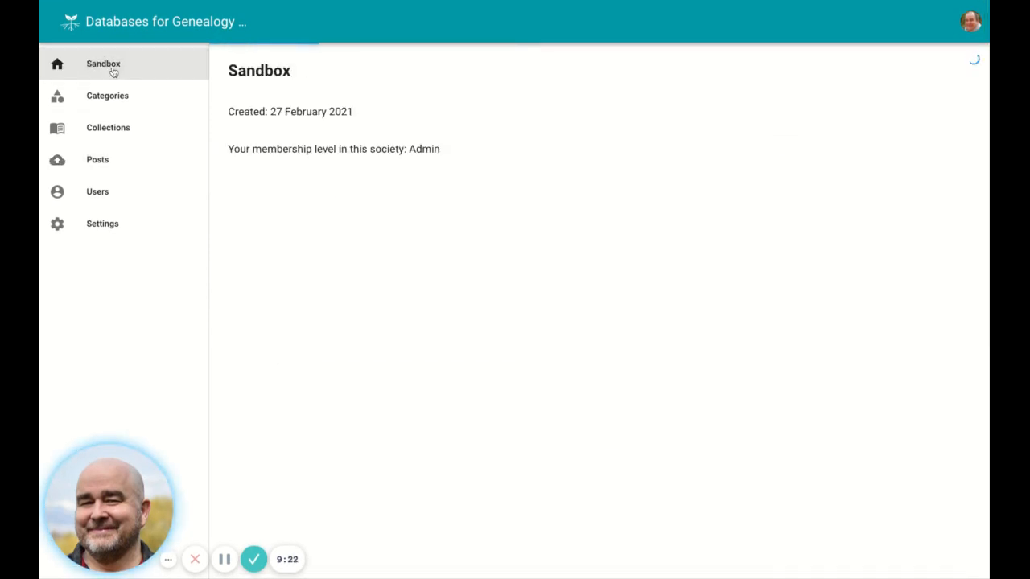
{"action": "left_click", "coordinate": [125, 21]}
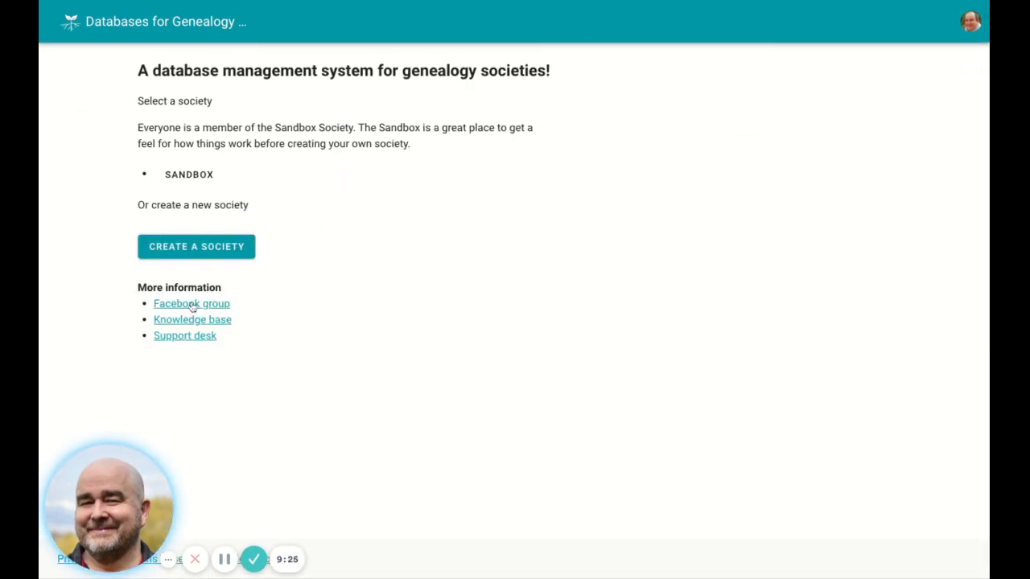